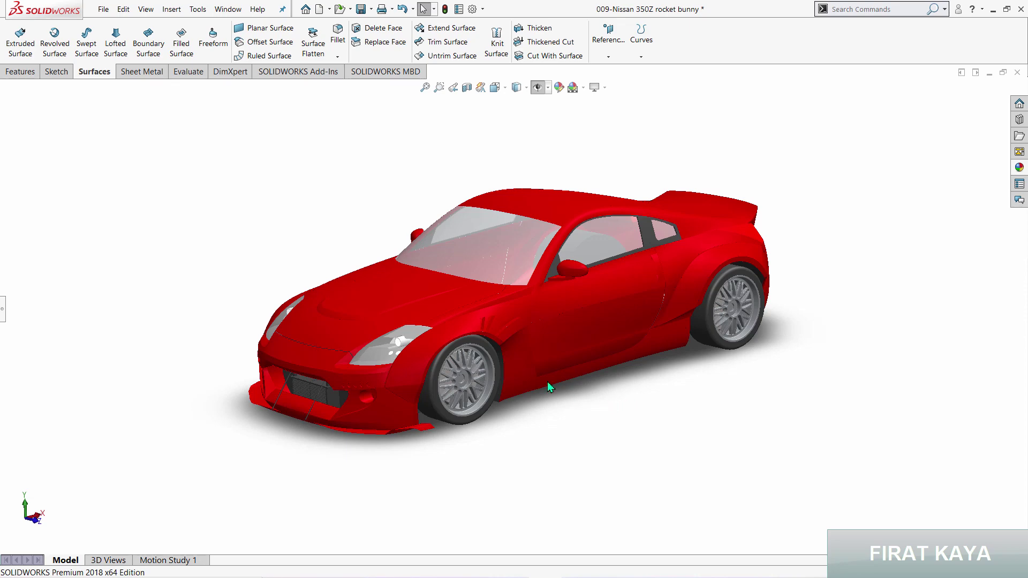
Orbit the existing car model to inspect its sides and rear side-window surface
{"action": "mouse_move", "coordinate": [549, 386]}
{"action": "middle_mouse_down"}
{"action": "mouse_move", "coordinate": [480, 259]}
{"action": "mouse_move", "coordinate": [633, 319]}
{"action": "middle_mouse_up"}
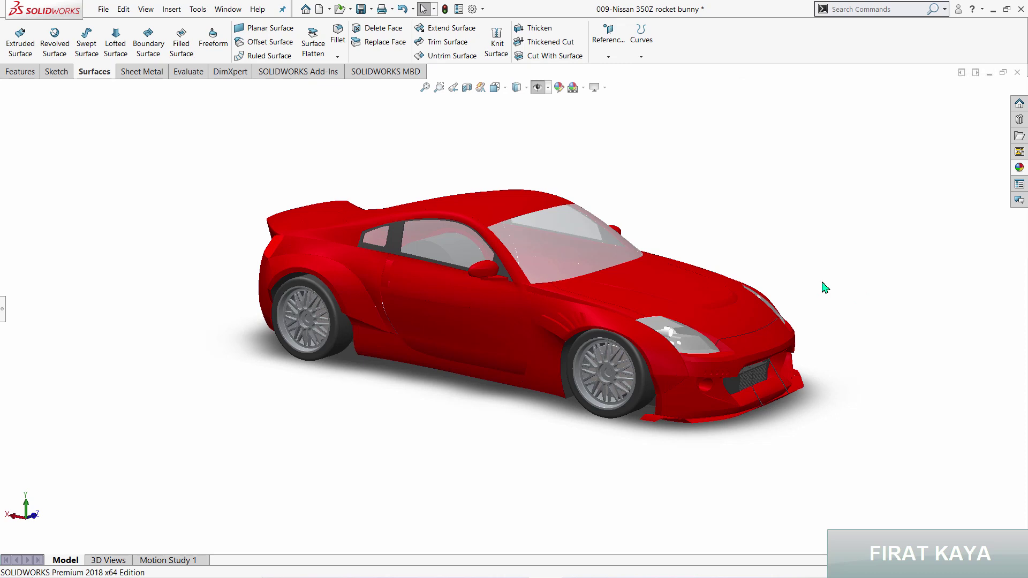
{"action": "scroll", "coordinate": [825, 287], "scroll_direction": "down", "scroll_amount": 2}
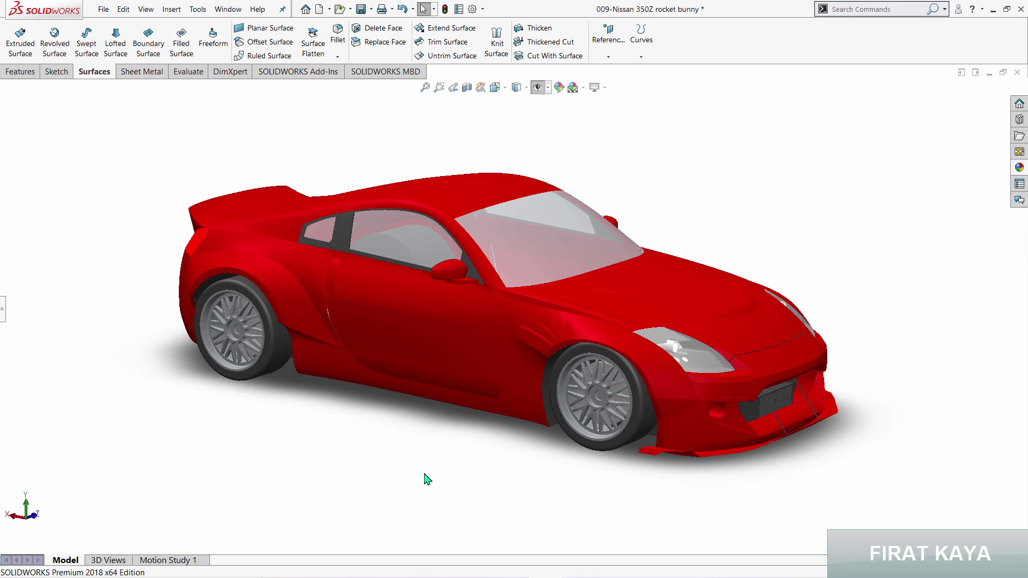
{"action": "mouse_move", "coordinate": [427, 479]}
{"action": "middle_mouse_down"}
{"action": "mouse_move", "coordinate": [443, 443]}
{"action": "mouse_move", "coordinate": [532, 452]}
{"action": "mouse_move", "coordinate": [520, 463]}
{"action": "middle_mouse_up"}
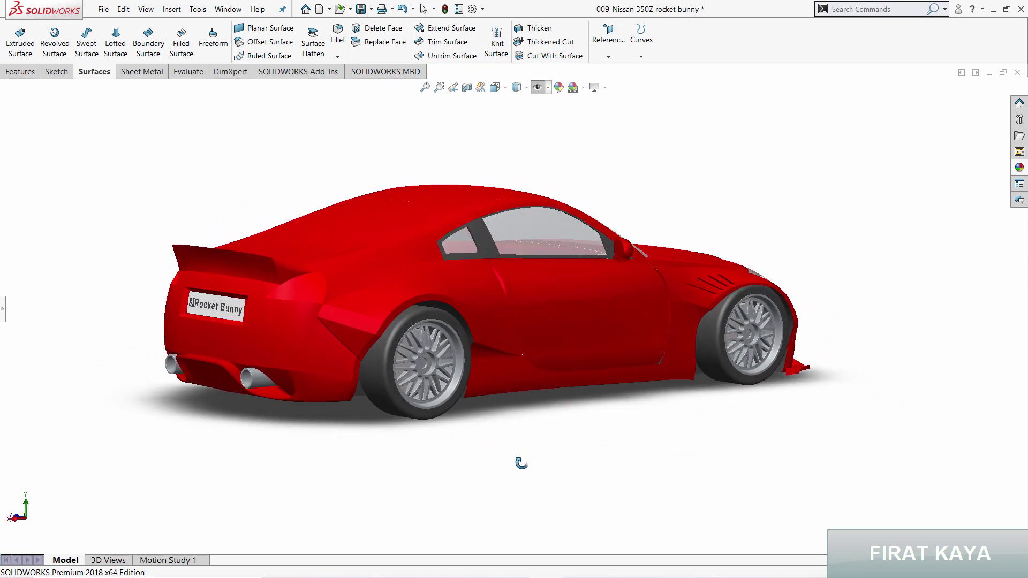
{"action": "mouse_move", "coordinate": [428, 444]}
{"action": "middle_mouse_down"}
{"action": "mouse_move", "coordinate": [489, 420]}
{"action": "mouse_move", "coordinate": [550, 445]}
{"action": "middle_mouse_up"}
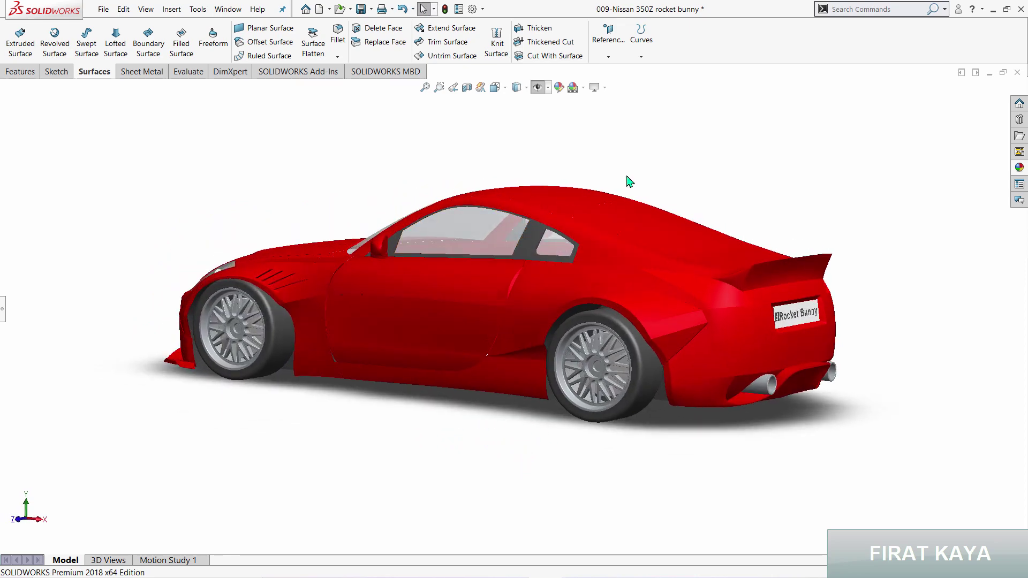
{"action": "right_click", "coordinate": [533, 236]}
{"action": "key", "text": "Escape"}
{"action": "key", "text": "Escape"}
{"action": "mouse_move", "coordinate": [435, 344]}
{"action": "middle_mouse_down"}
{"action": "mouse_move", "coordinate": [509, 333]}
{"action": "mouse_move", "coordinate": [523, 356]}
{"action": "mouse_move", "coordinate": [508, 343]}
{"action": "mouse_move", "coordinate": [519, 333]}
{"action": "mouse_move", "coordinate": [529, 351]}
{"action": "middle_mouse_up"}
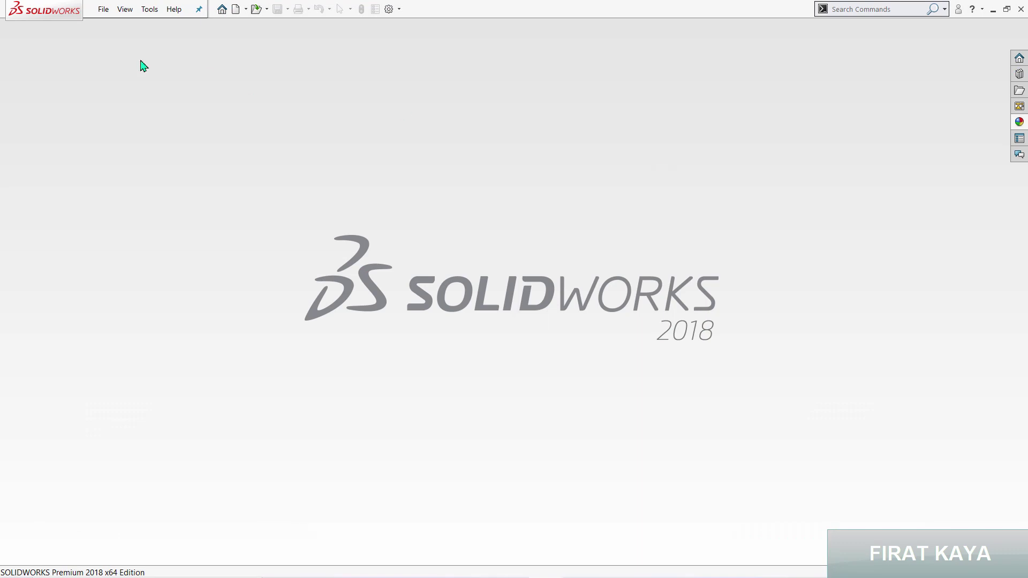
Create a new Parça part and start a front-plane sketch with the Sketch Picture tool
{"action": "left_click", "coordinate": [103, 10]}
{"action": "left_click", "coordinate": [122, 27]}
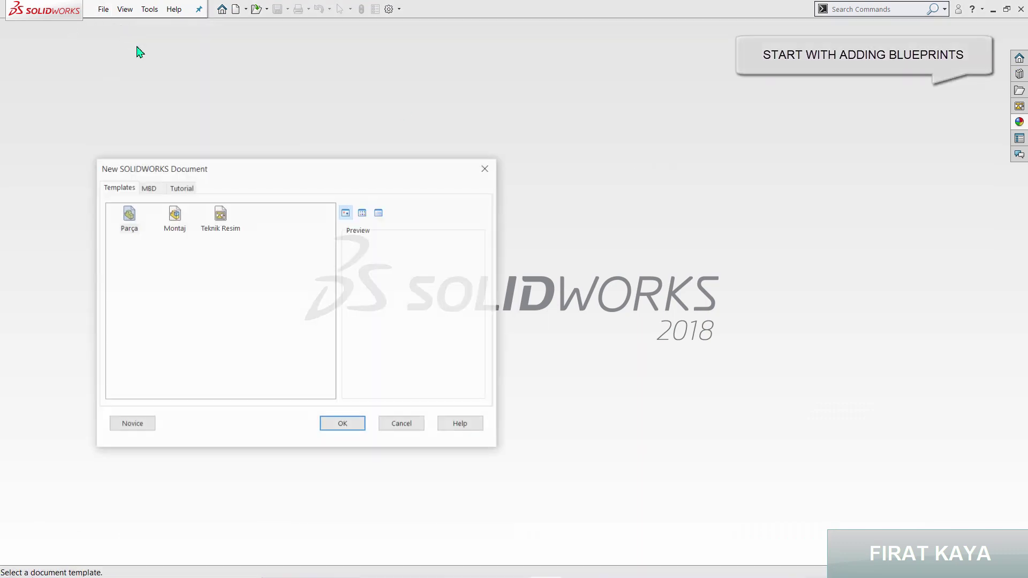
{"action": "double_click", "coordinate": [130, 214]}
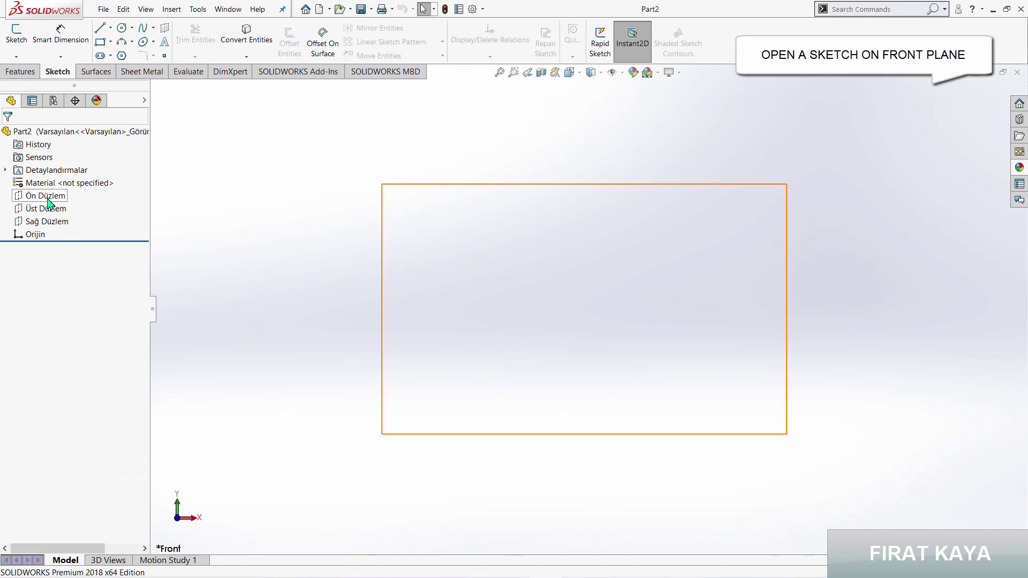
{"action": "left_click", "coordinate": [46, 195]}
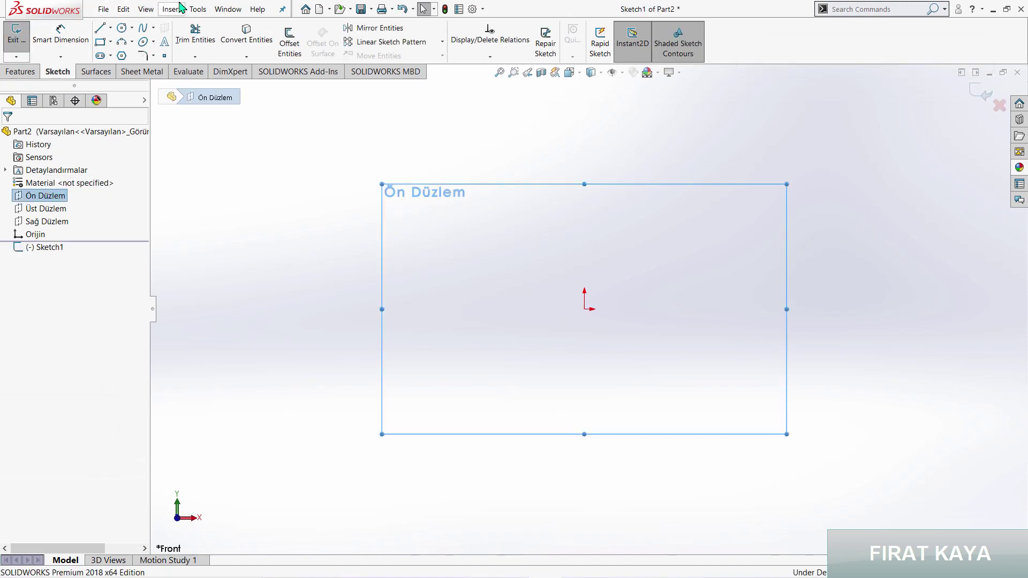
{"action": "left_click", "coordinate": [197, 9]}
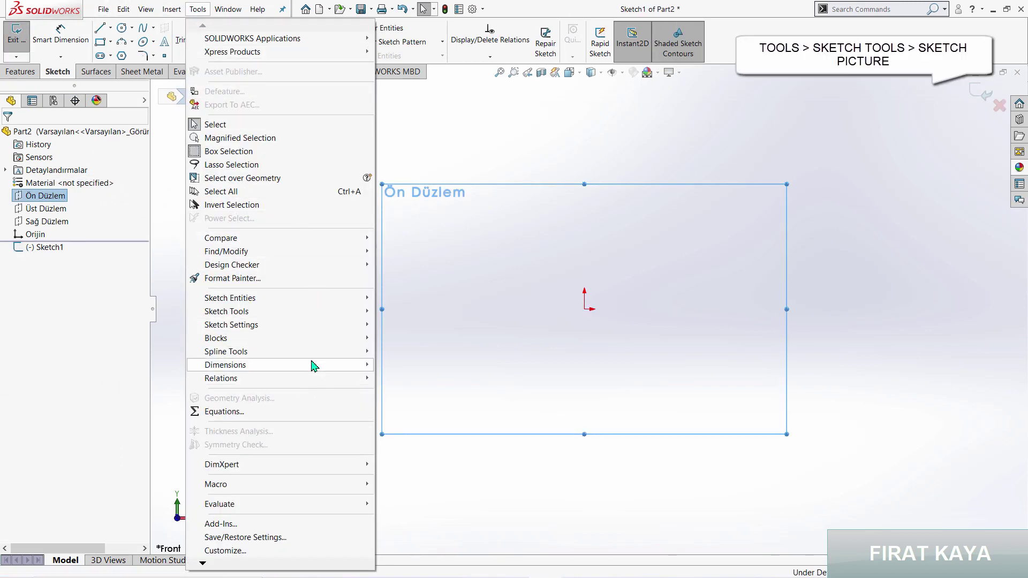
{"action": "left_click", "coordinate": [348, 316]}
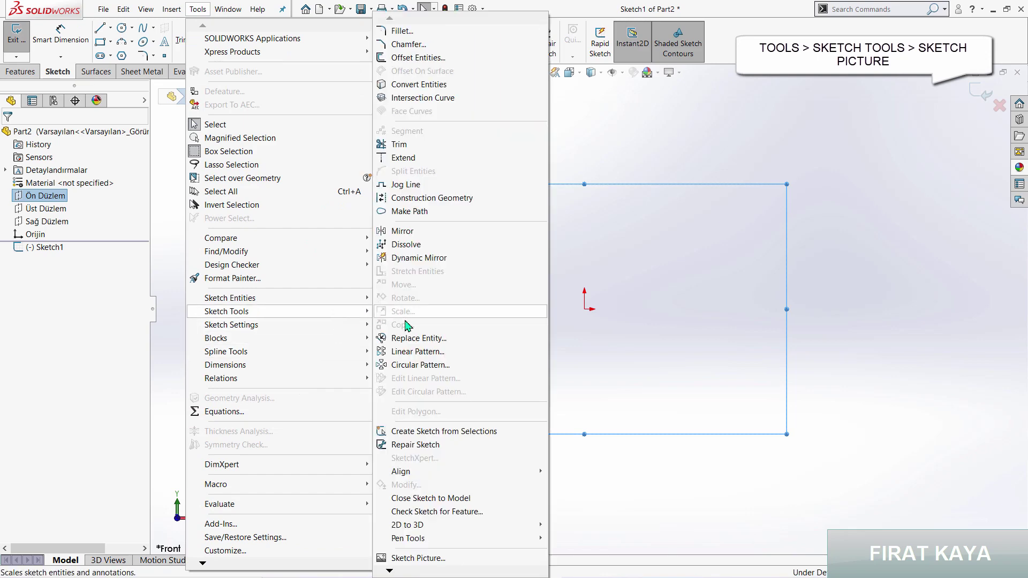
{"action": "left_click", "coordinate": [417, 557]}
Insert side.jpg as a sketch picture and scale it to 4310 mm wide with locked aspect ratio
{"action": "double_click", "coordinate": [762, 190]}
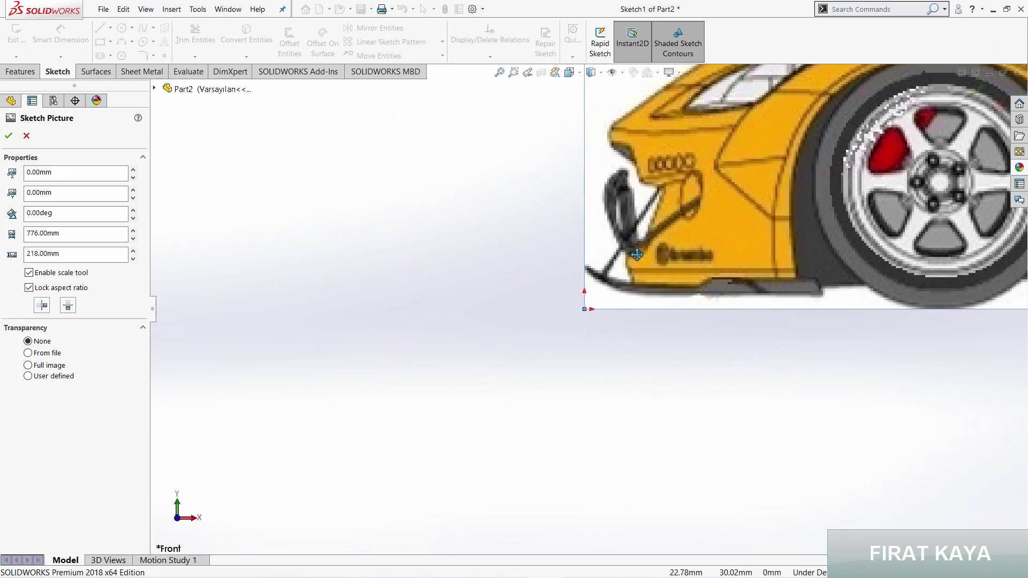
{"action": "scroll", "coordinate": [566, 236], "scroll_direction": "up", "scroll_amount": 3}
{"action": "scroll", "coordinate": [566, 236], "scroll_direction": "up", "scroll_amount": 3}
{"action": "scroll", "coordinate": [567, 237], "scroll_direction": "up", "scroll_amount": 3}
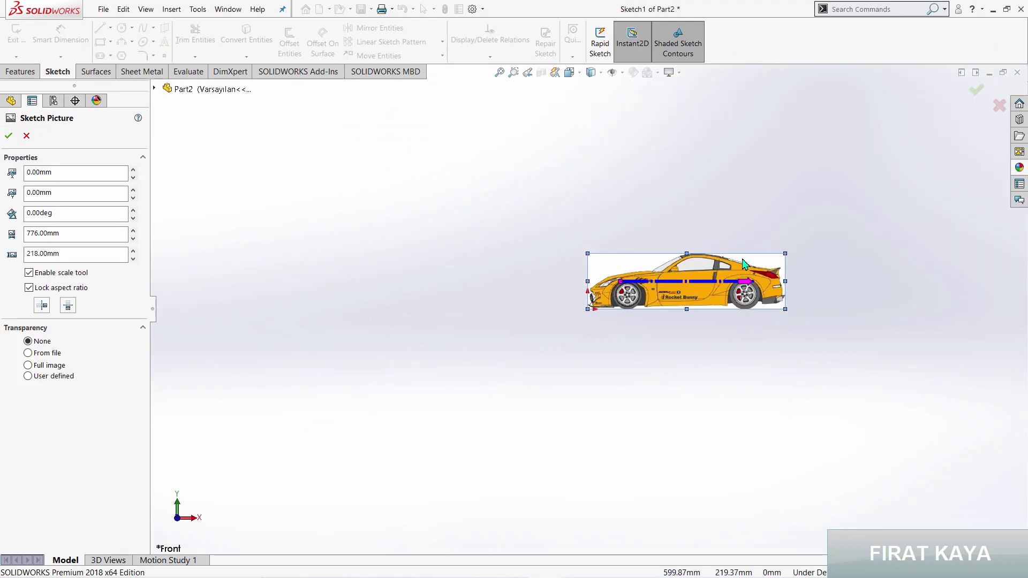
{"action": "scroll", "coordinate": [733, 306], "scroll_direction": "down", "scroll_amount": 3}
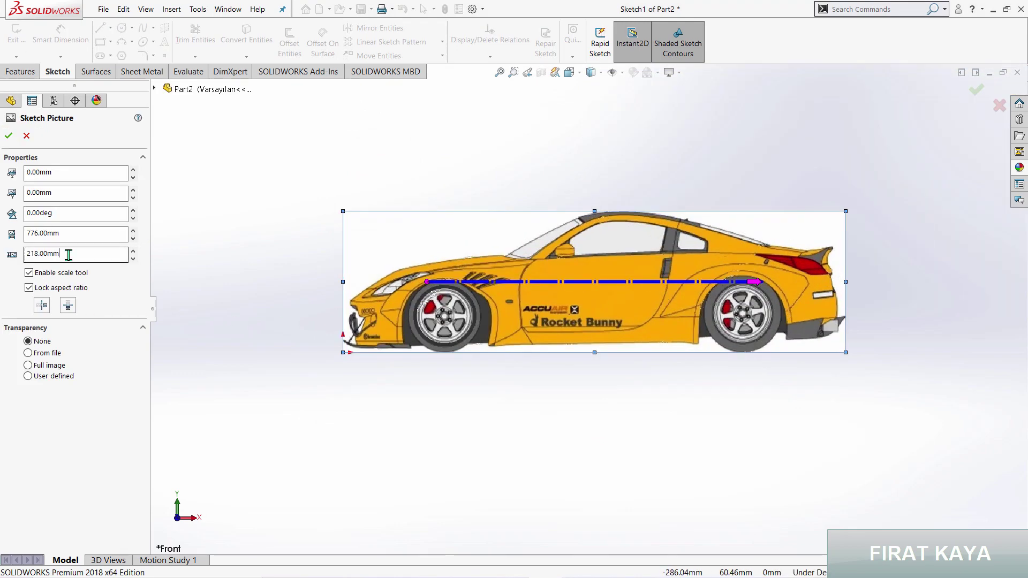
{"action": "left_click_drag", "start_coordinate": [71, 239], "coordinate": [3, 242]}
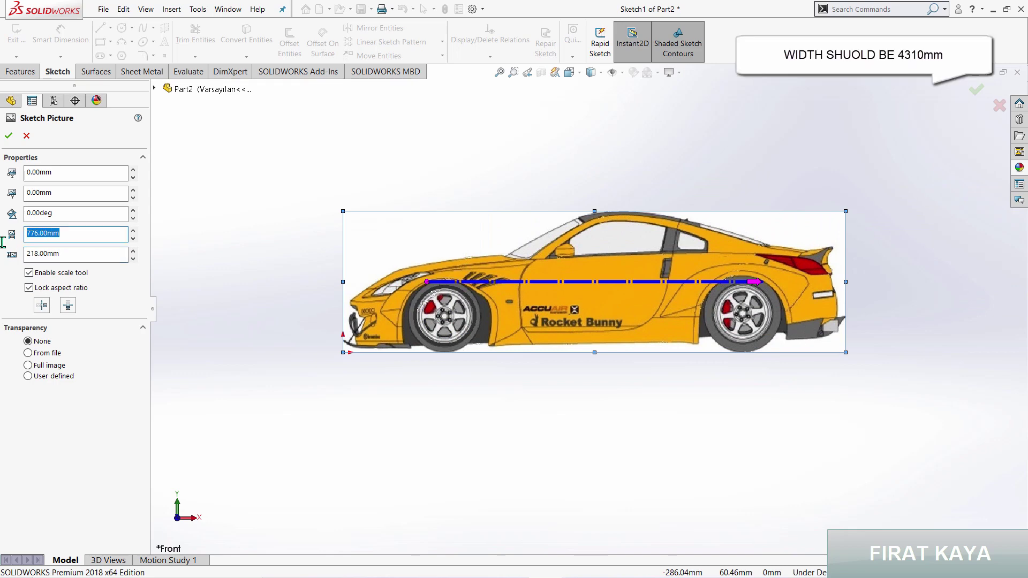
{"action": "type", "text": "4310"}
{"action": "key", "text": "Return"}
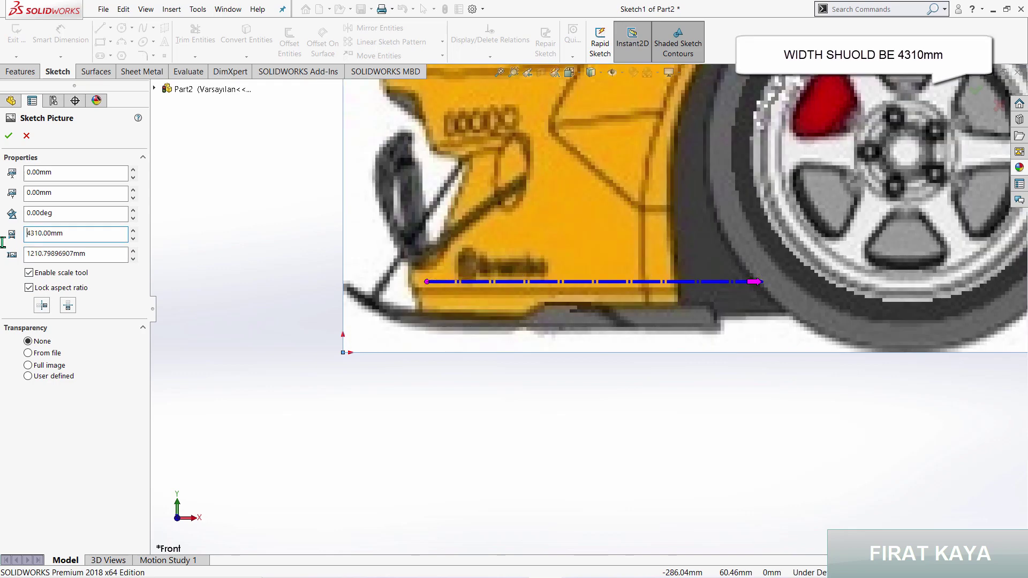
{"action": "scroll", "coordinate": [527, 156], "scroll_direction": "up", "scroll_amount": 10}
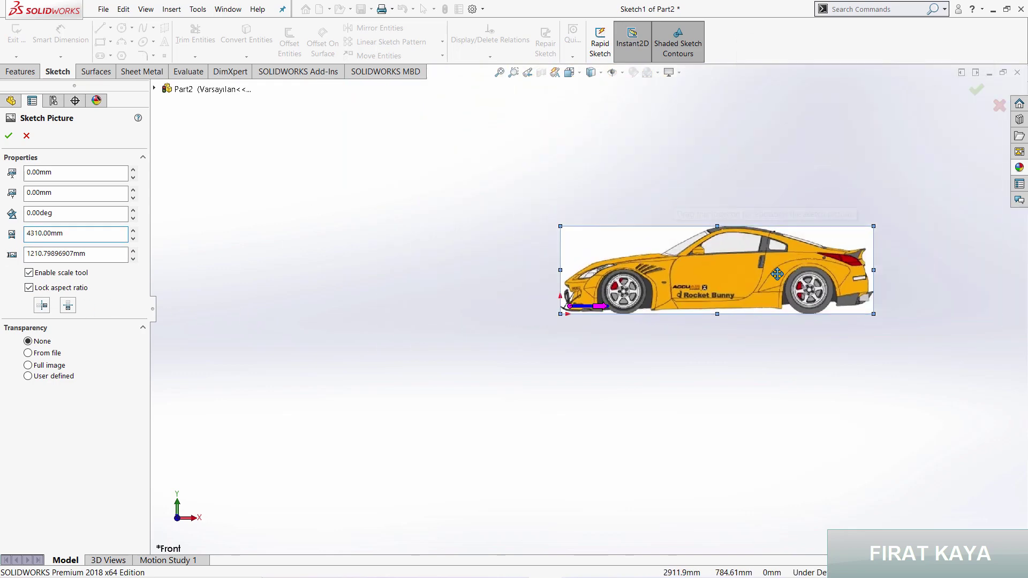
{"action": "scroll", "coordinate": [853, 269], "scroll_direction": "down", "scroll_amount": 1}
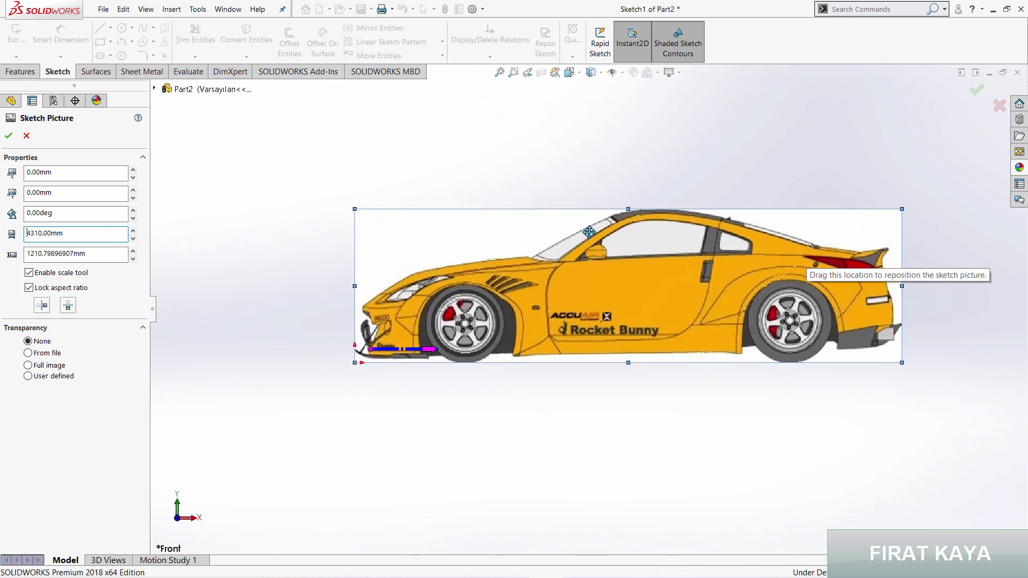
{"action": "left_click", "coordinate": [8, 136]}
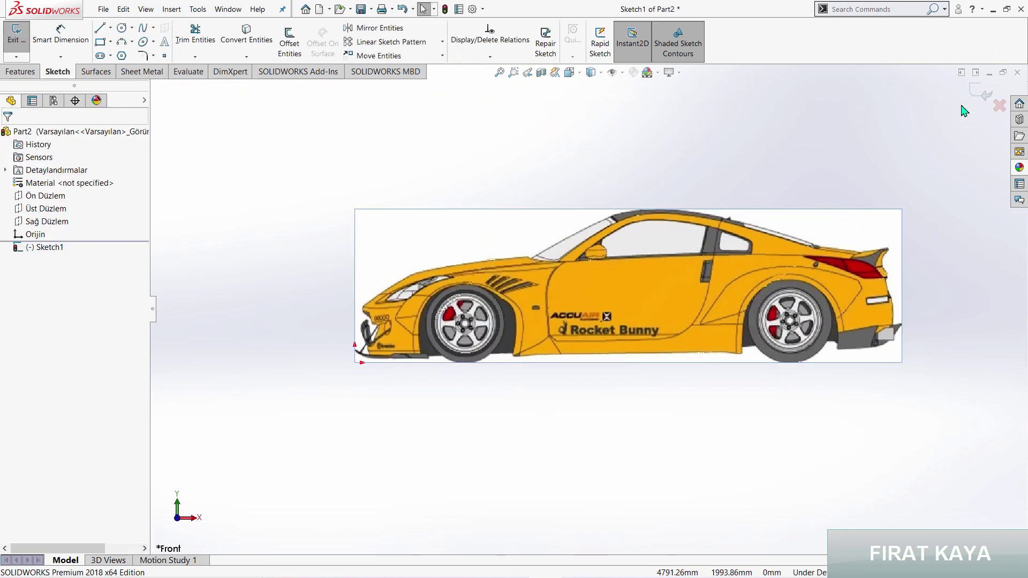
Exit Sketch1 and insert top.jpg as a picture in a new sketch on Üst Düzlem
{"action": "left_click", "coordinate": [978, 94]}
{"action": "mouse_move", "coordinate": [665, 221]}
{"action": "middle_mouse_down"}
{"action": "mouse_move", "coordinate": [631, 310]}
{"action": "mouse_move", "coordinate": [600, 321]}
{"action": "middle_mouse_up"}
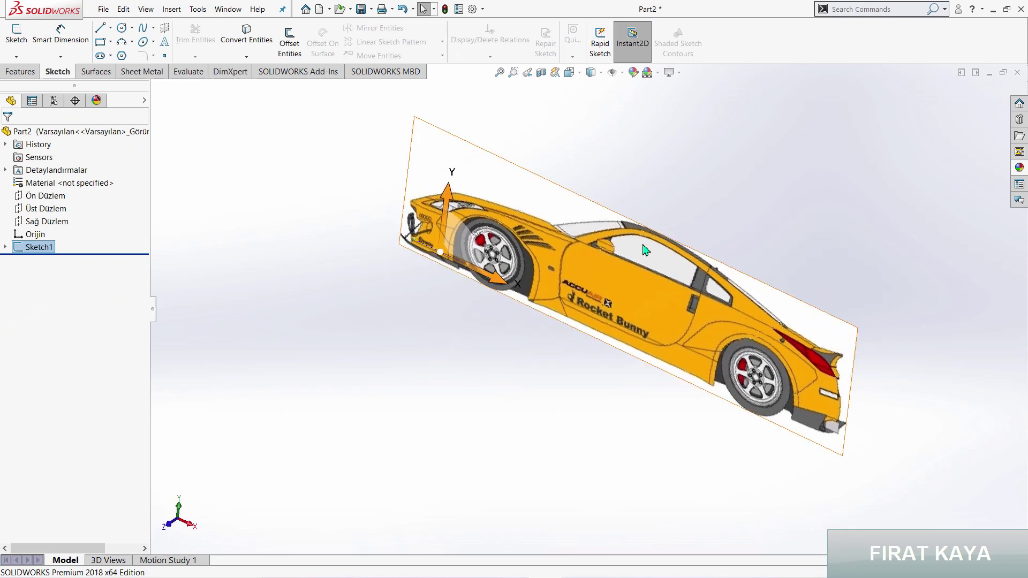
{"action": "left_click", "coordinate": [49, 210]}
{"action": "left_click", "coordinate": [63, 197]}
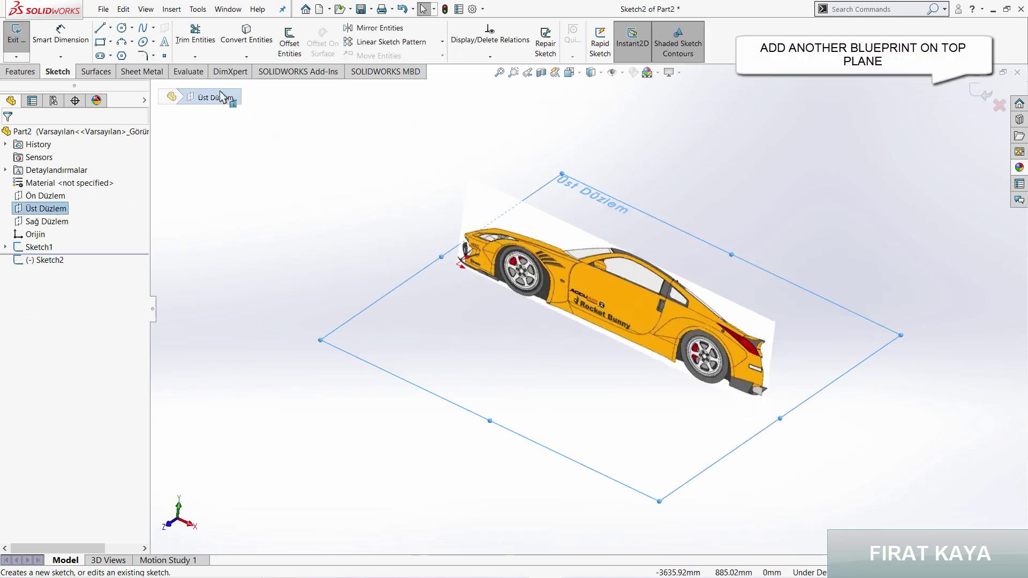
{"action": "left_click", "coordinate": [198, 10]}
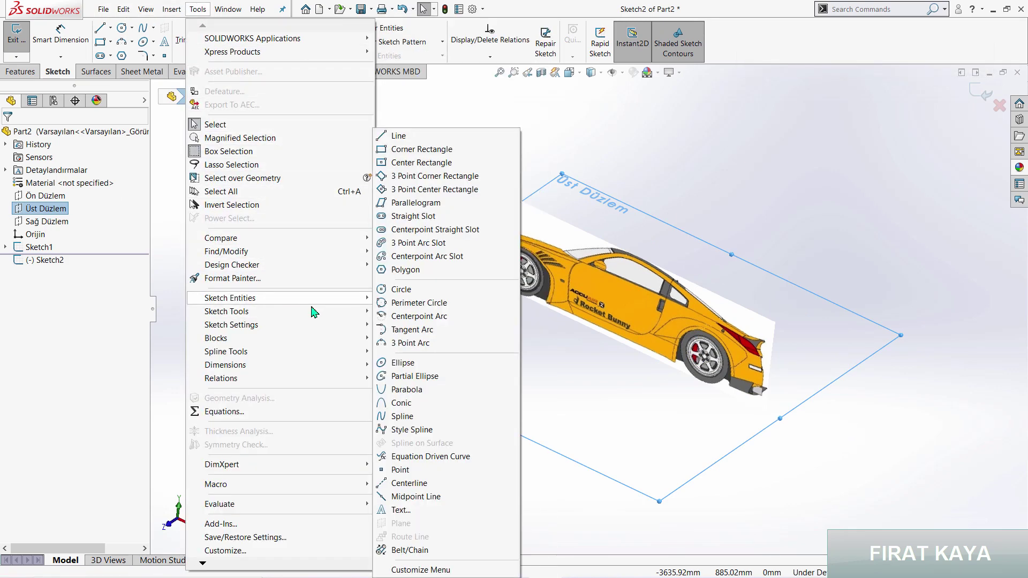
{"action": "mouse_move", "coordinate": [226, 310]}
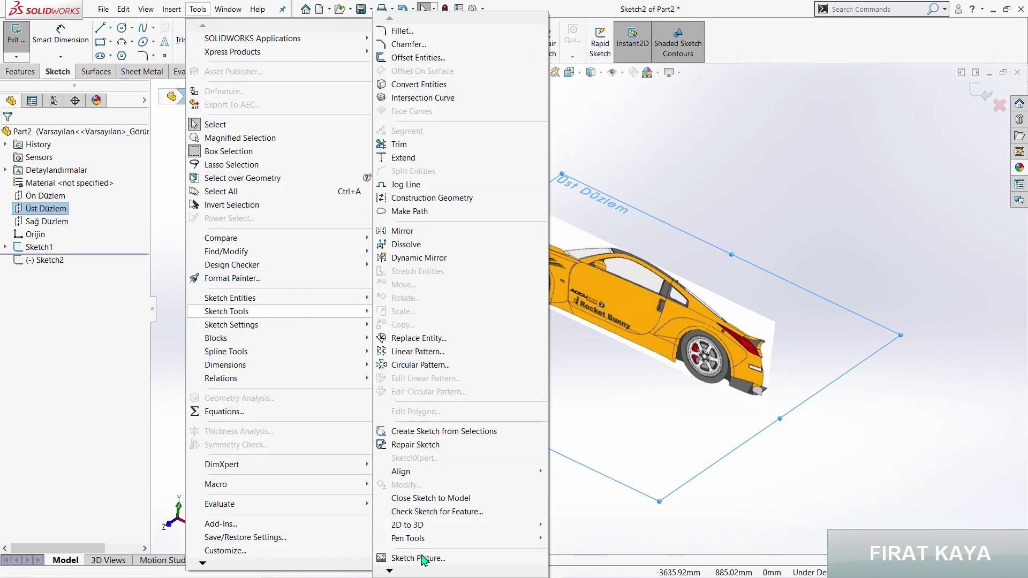
{"action": "left_click", "coordinate": [426, 558]}
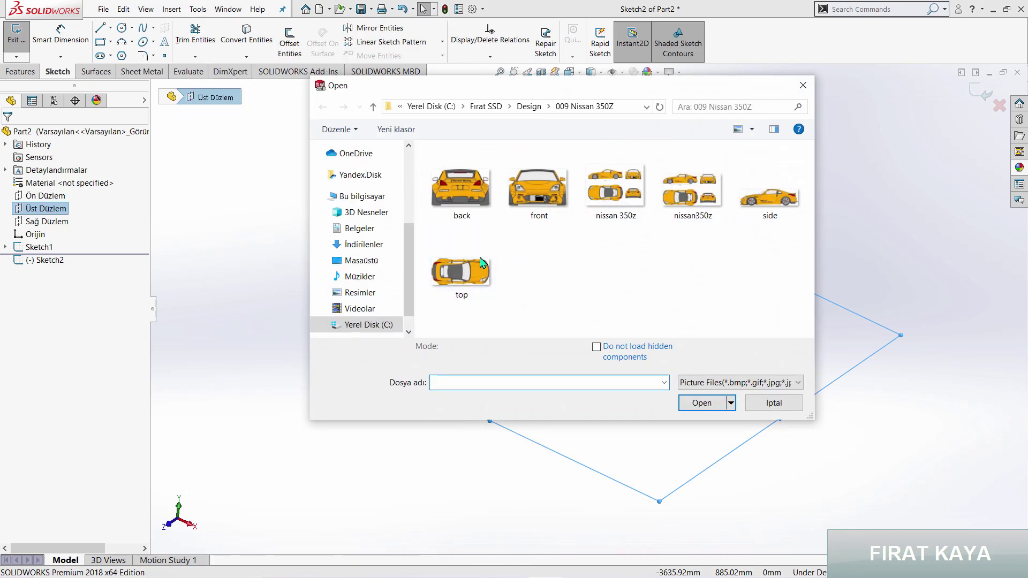
{"action": "double_click", "coordinate": [469, 266]}
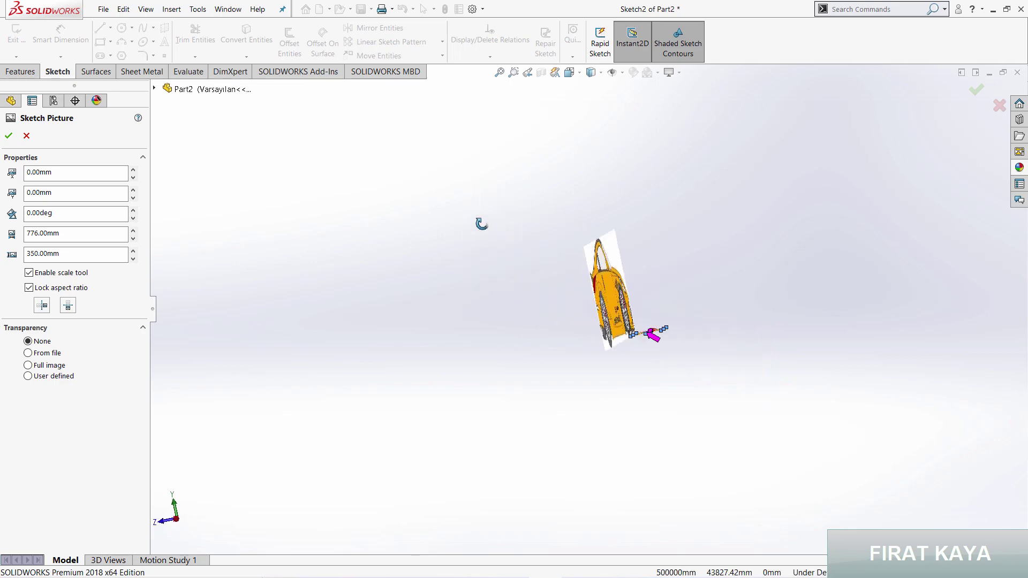
Scale the top-view picture to 4310 mm wide and flip it horizontally
{"action": "scroll", "coordinate": [781, 270], "scroll_direction": "down", "scroll_amount": 2}
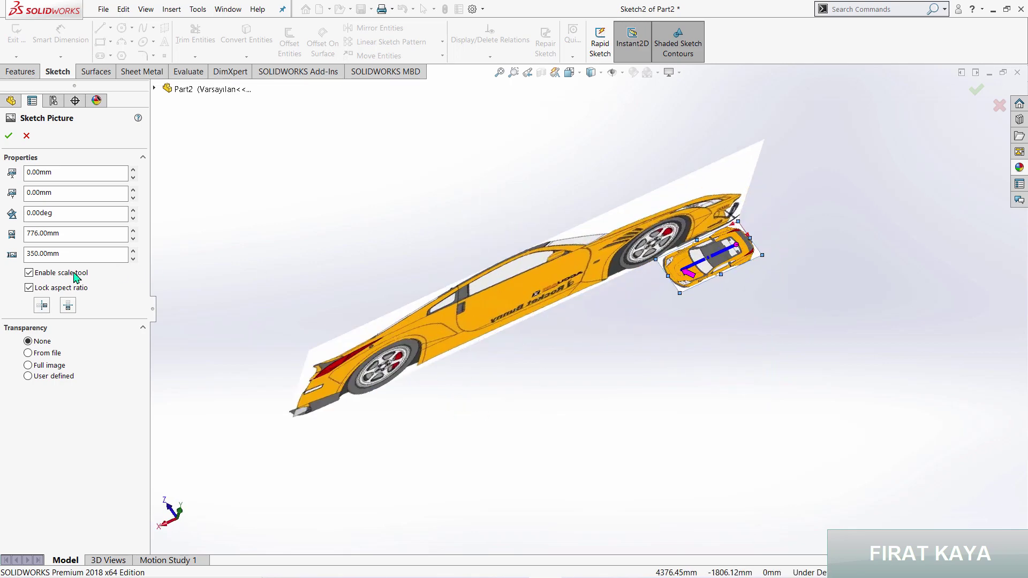
{"action": "double_click", "coordinate": [68, 233]}
{"action": "type", "text": "43"}
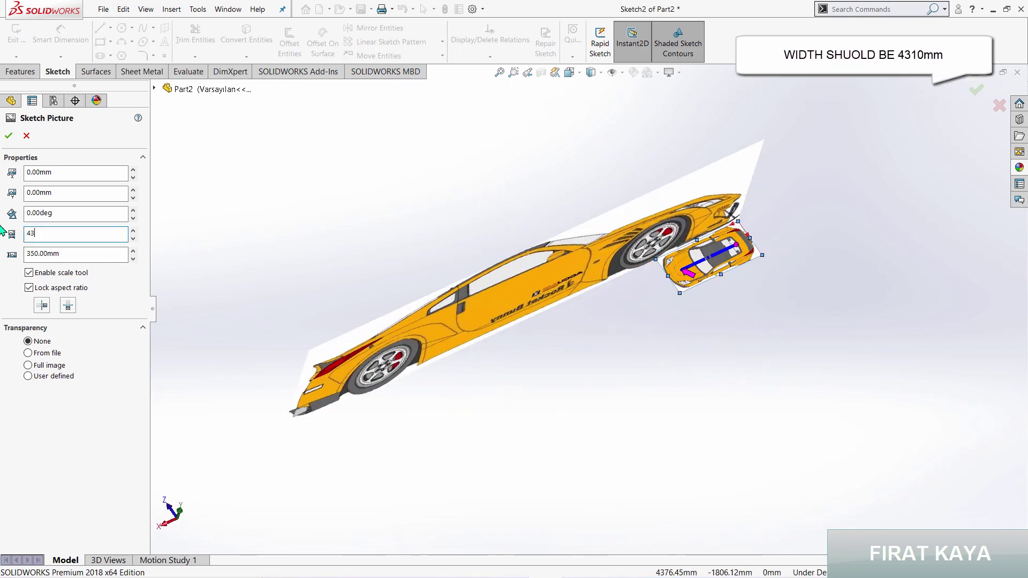
{"action": "type", "text": "10"}
{"action": "key", "text": "Return"}
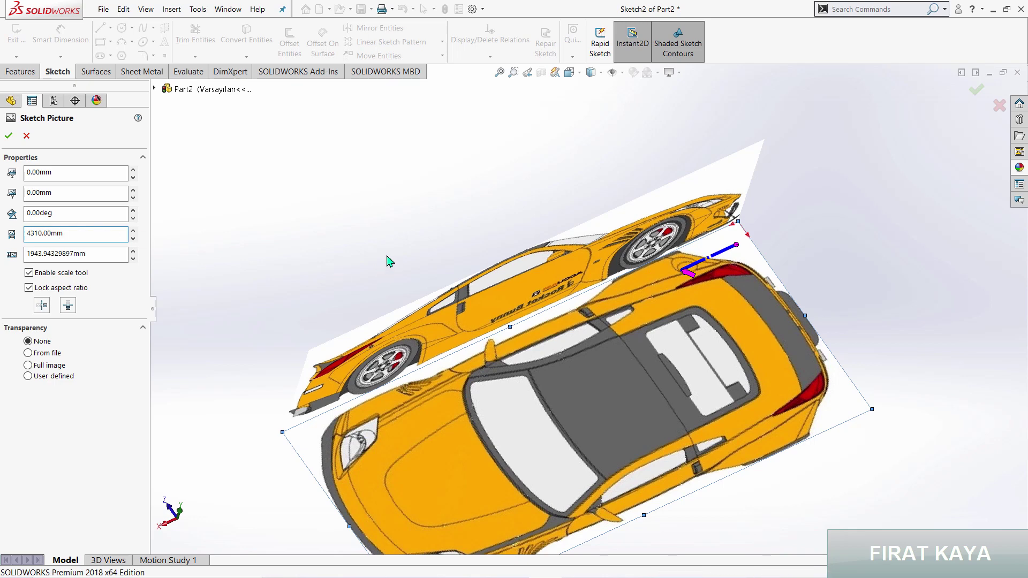
{"action": "scroll", "coordinate": [535, 225], "scroll_direction": "up", "scroll_amount": 1}
{"action": "scroll", "coordinate": [536, 225], "scroll_direction": "up", "scroll_amount": 1}
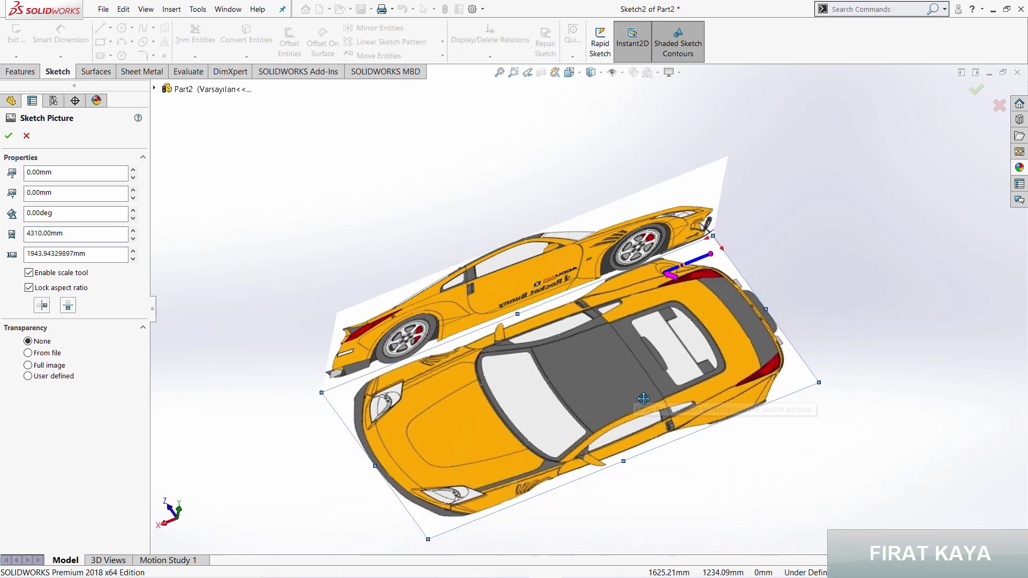
{"action": "left_click", "coordinate": [46, 307]}
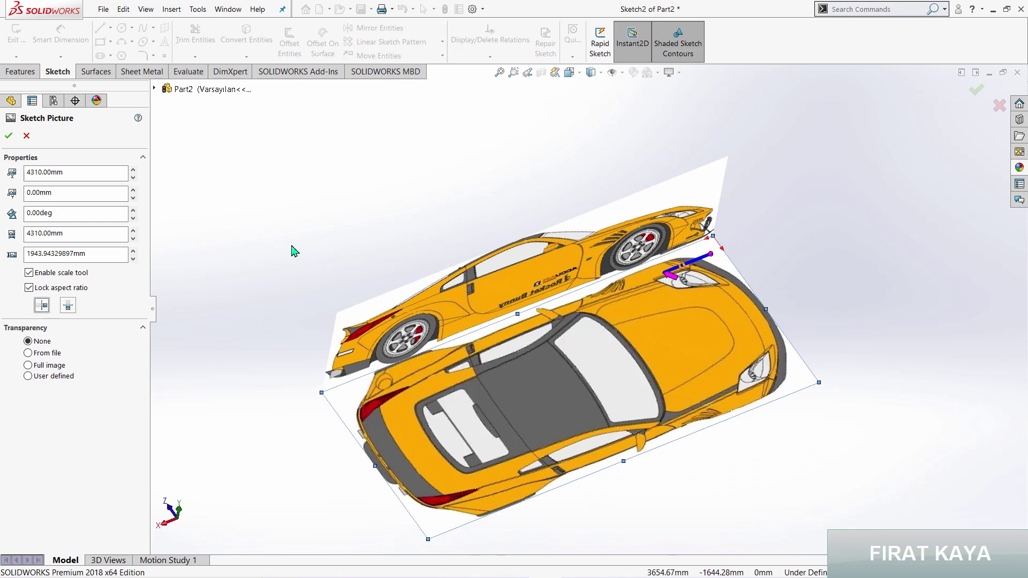
Set the top picture's Origin Y to -971.97 mm (negative half height) and accept it
{"action": "left_click", "coordinate": [94, 256]}
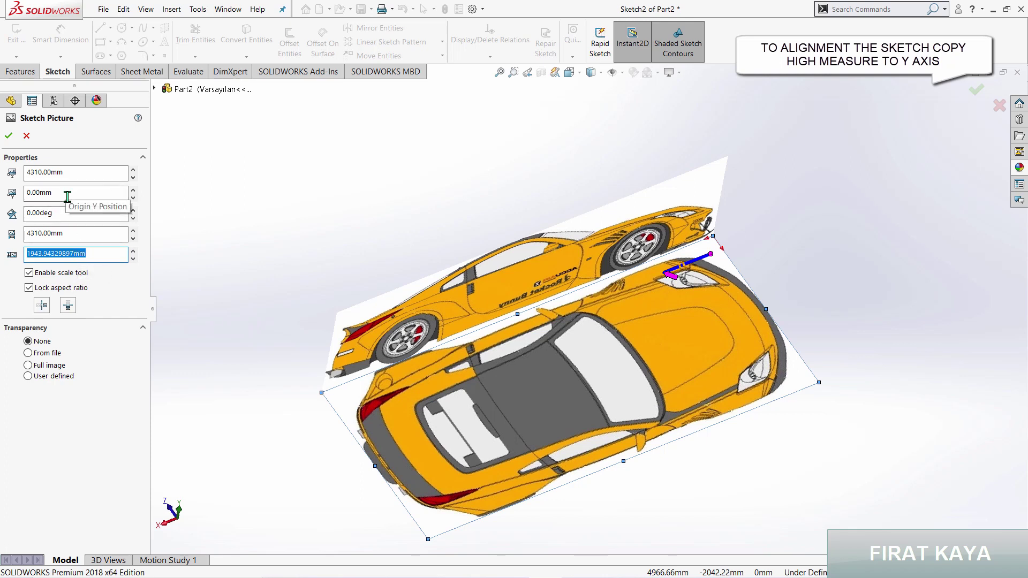
{"action": "left_click", "coordinate": [68, 194]}
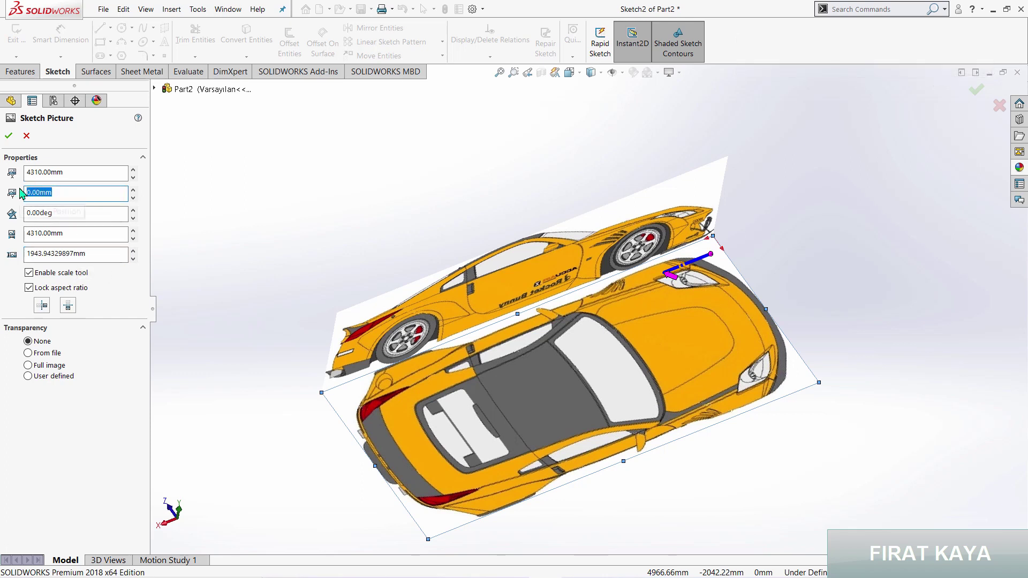
{"action": "type", "text": "1943.94329897mm"}
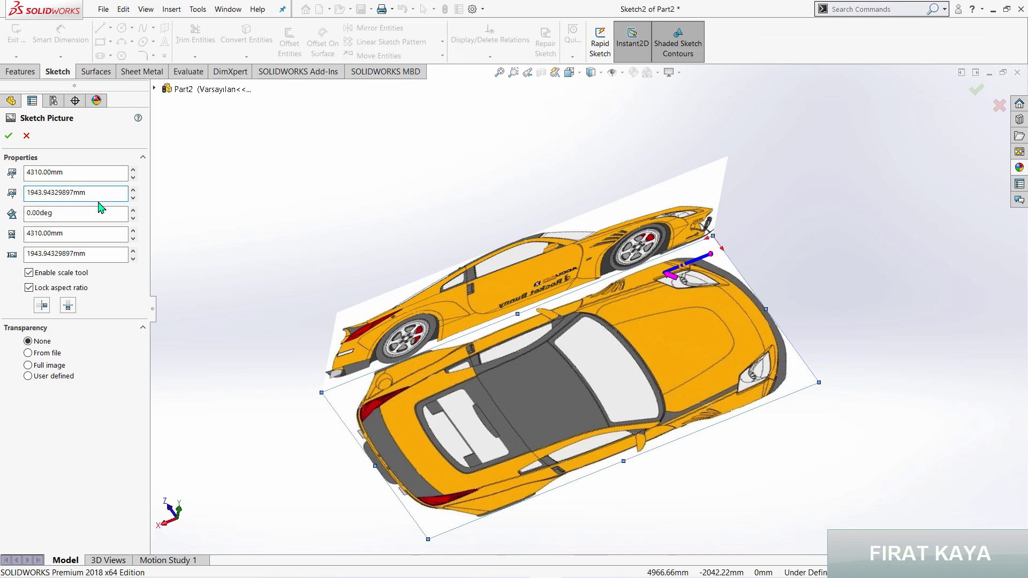
{"action": "key", "text": "Return"}
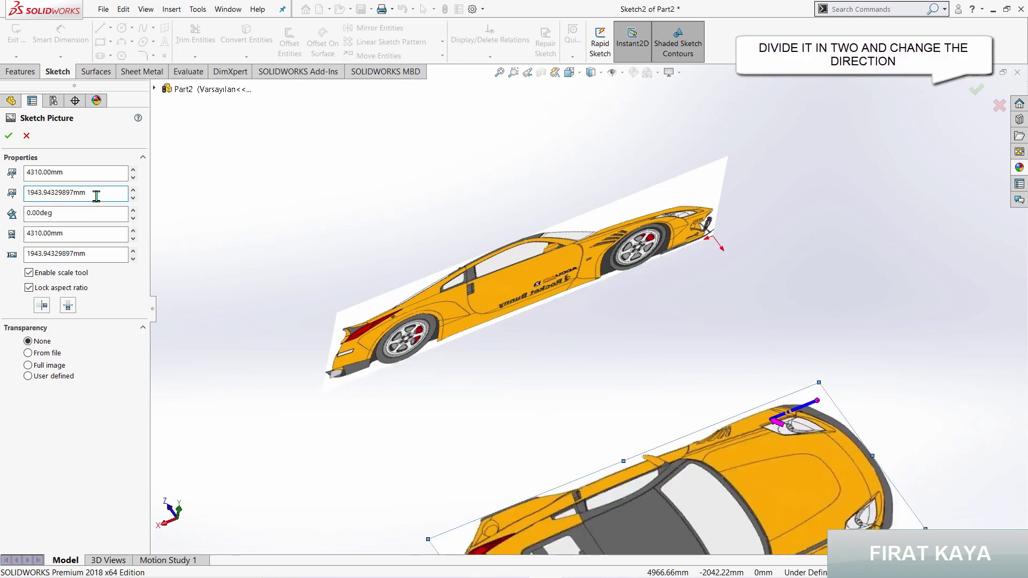
{"action": "type", "text": "2"}
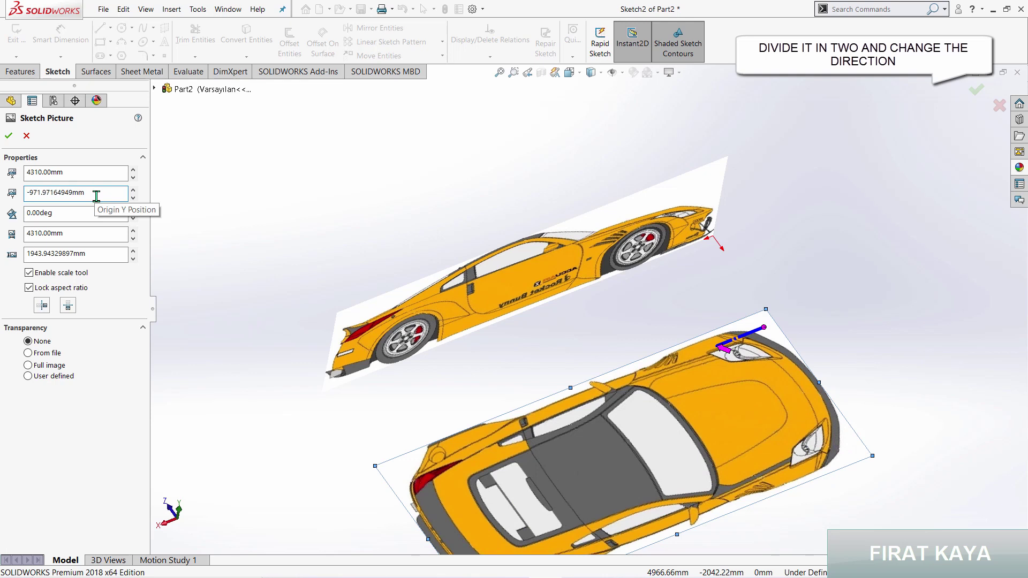
{"action": "key", "text": "Return"}
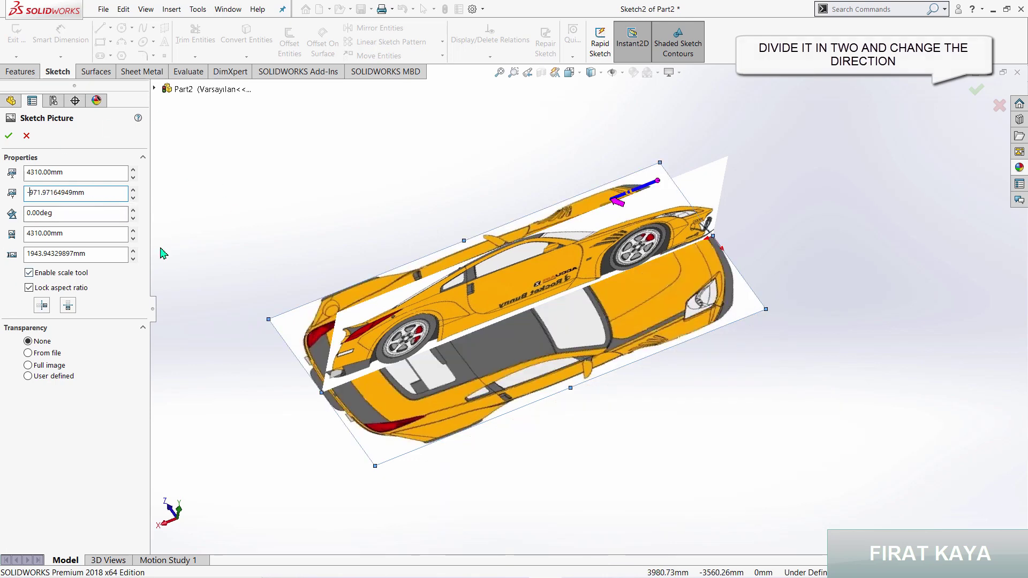
{"action": "left_click", "coordinate": [8, 137]}
{"action": "mouse_move", "coordinate": [486, 259]}
{"action": "middle_mouse_down"}
{"action": "mouse_move", "coordinate": [634, 334]}
{"action": "mouse_move", "coordinate": [567, 397]}
{"action": "middle_mouse_up"}
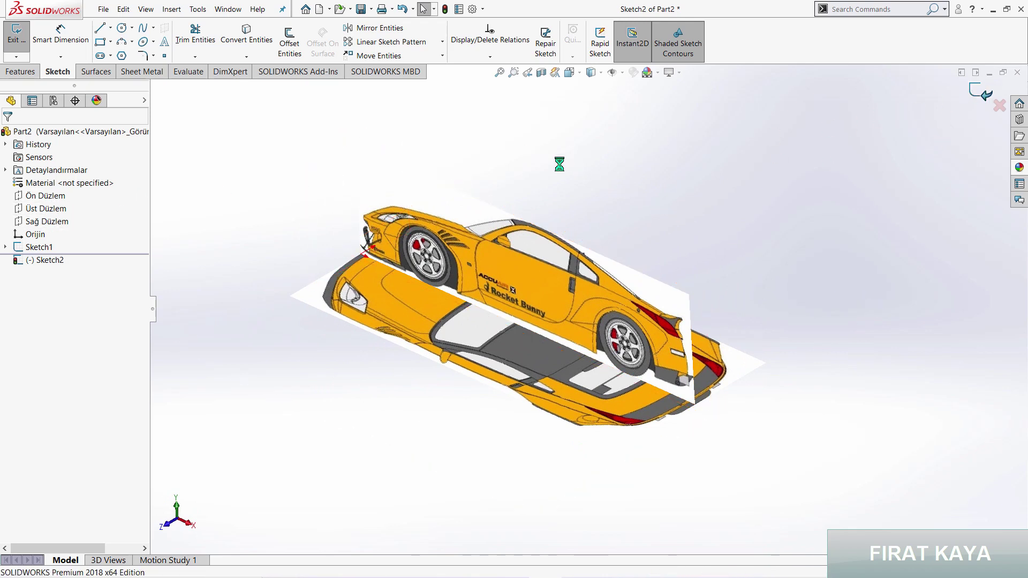
Exit Sketch2, start a Right Plane sketch, and insert the 'front' blueprint picture
{"action": "left_click", "coordinate": [47, 221]}
{"action": "left_click", "coordinate": [94, 207]}
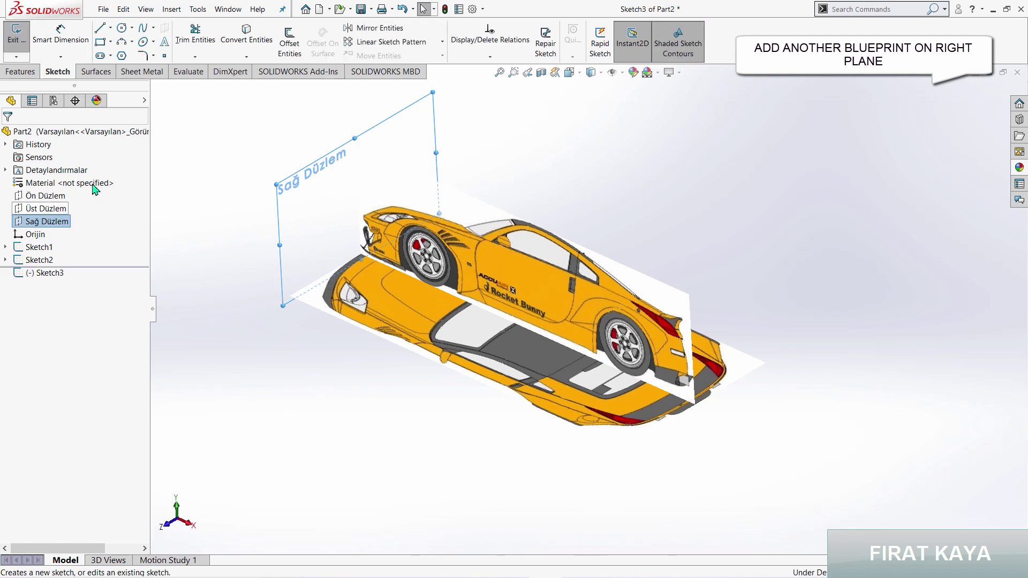
{"action": "left_click", "coordinate": [197, 9]}
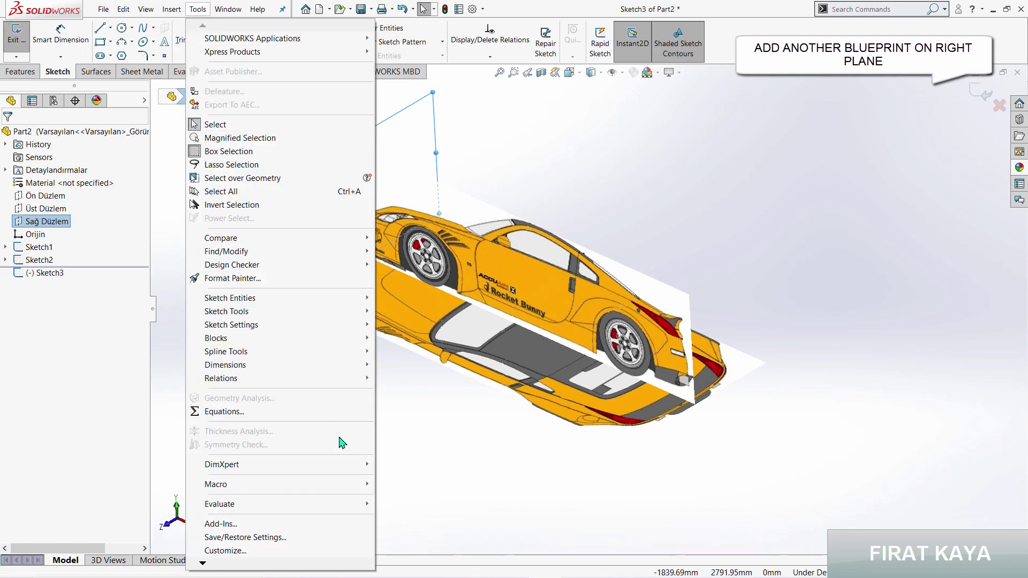
{"action": "mouse_move", "coordinate": [227, 351]}
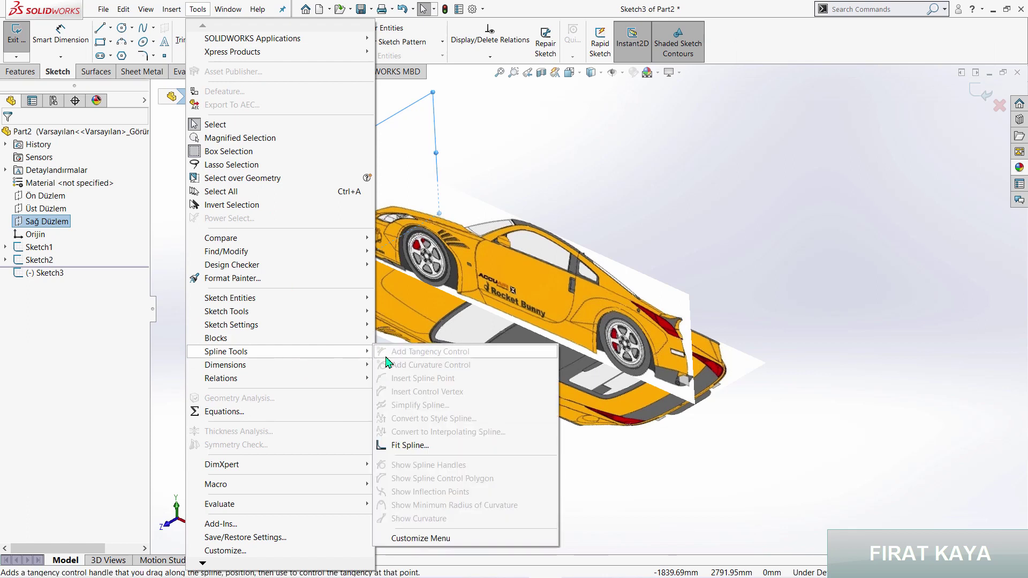
{"action": "left_click", "coordinate": [998, 105]}
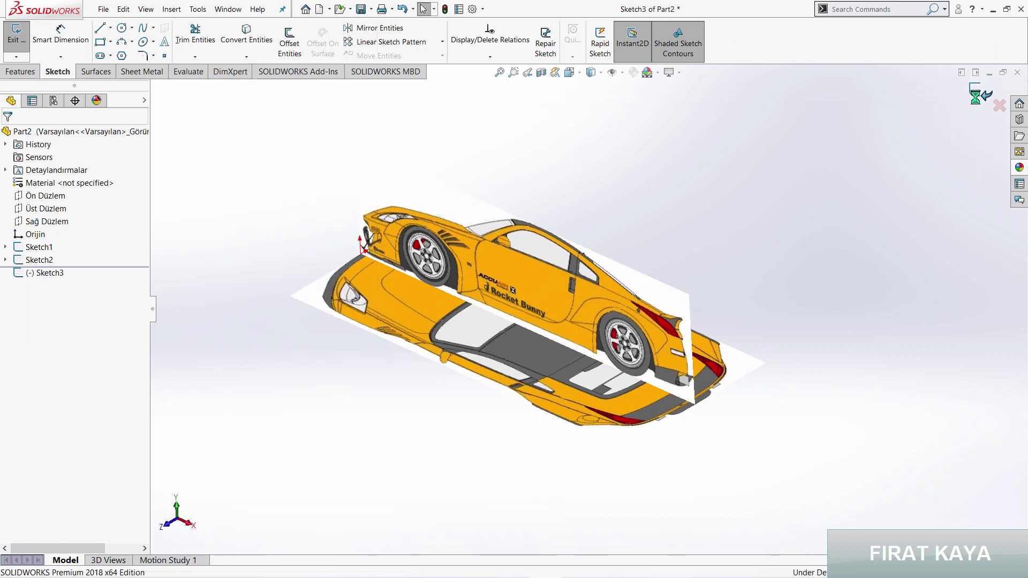
{"action": "left_click", "coordinate": [58, 221]}
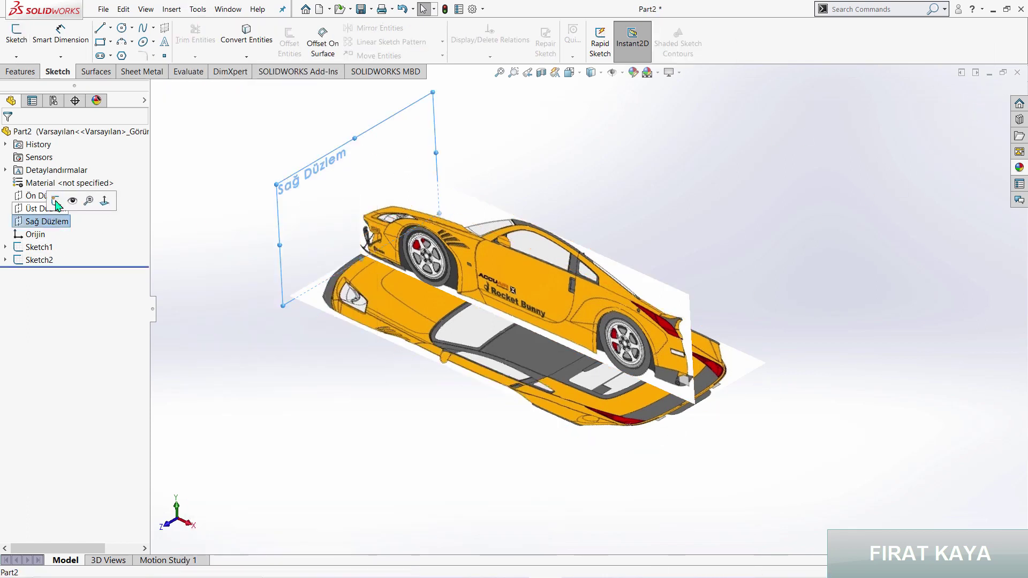
{"action": "left_click", "coordinate": [86, 200]}
{"action": "left_click", "coordinate": [193, 10]}
{"action": "mouse_move", "coordinate": [227, 311]}
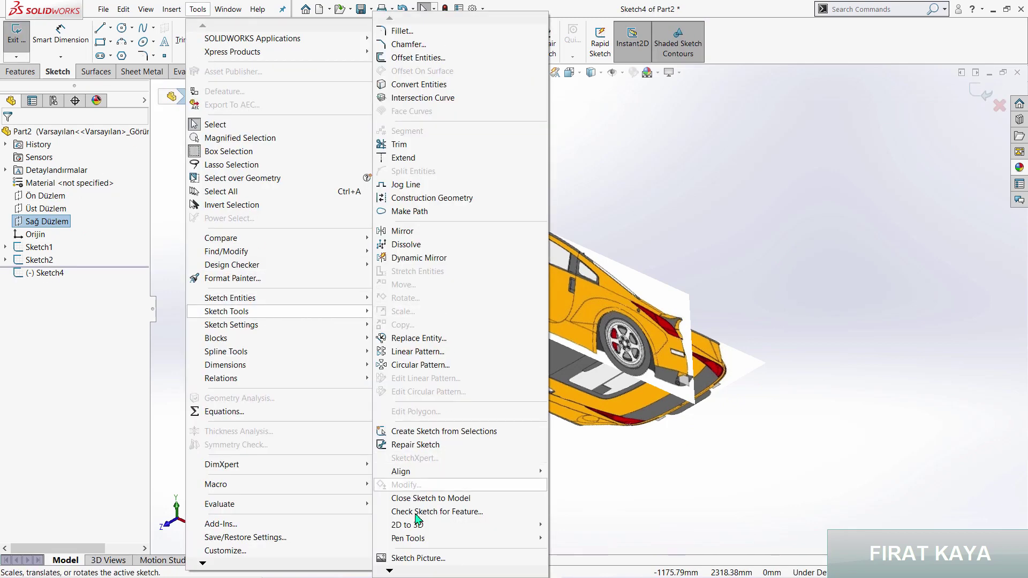
{"action": "left_click", "coordinate": [418, 558]}
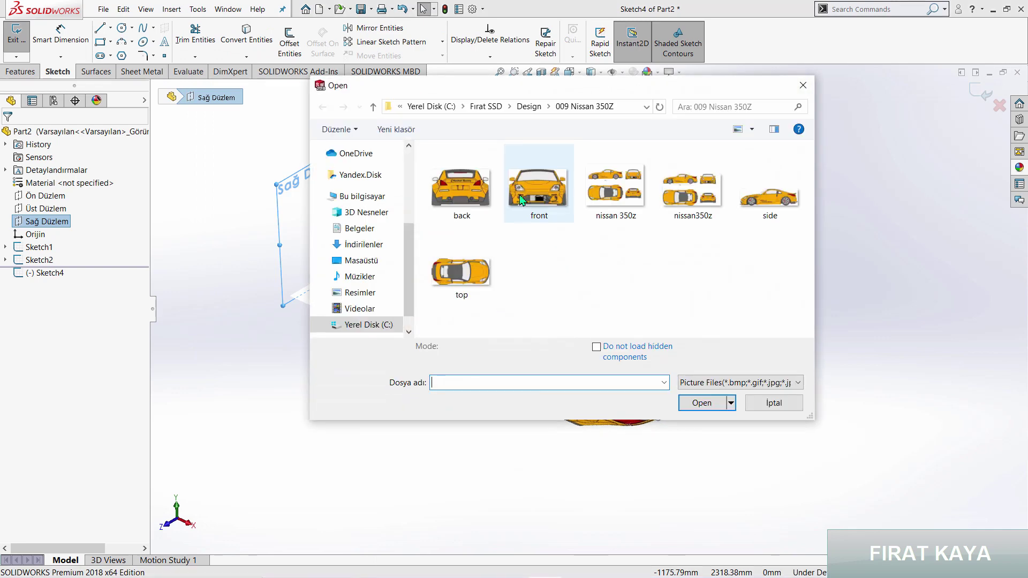
{"action": "double_click", "coordinate": [525, 189]}
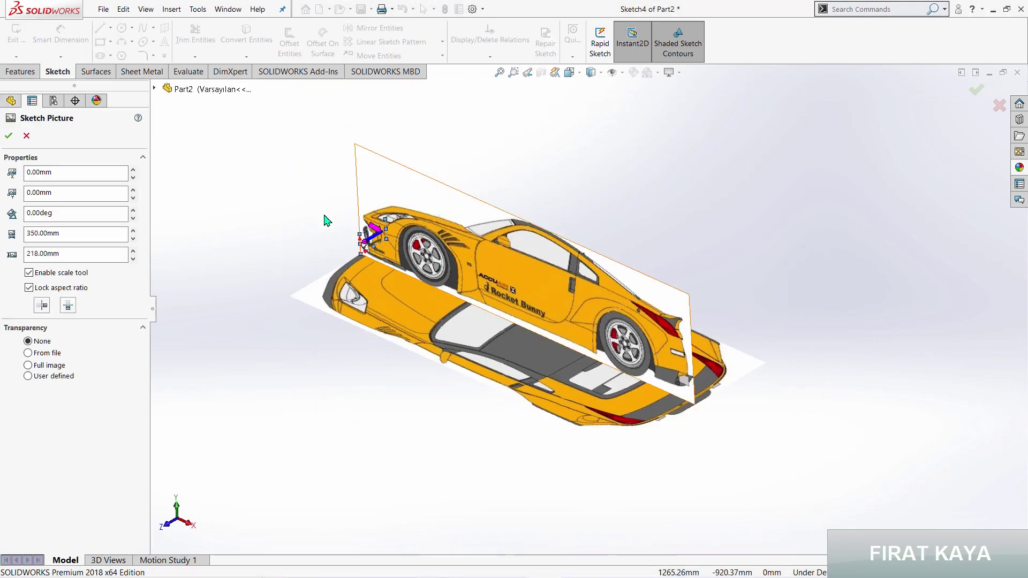
Scale the front-view picture to 1943.94 mm wide
{"action": "mouse_move", "coordinate": [327, 220]}
{"action": "middle_mouse_down"}
{"action": "mouse_move", "coordinate": [380, 313]}
{"action": "mouse_move", "coordinate": [669, 271]}
{"action": "middle_mouse_up"}
{"action": "scroll", "coordinate": [662, 273], "scroll_direction": "down", "scroll_amount": 5}
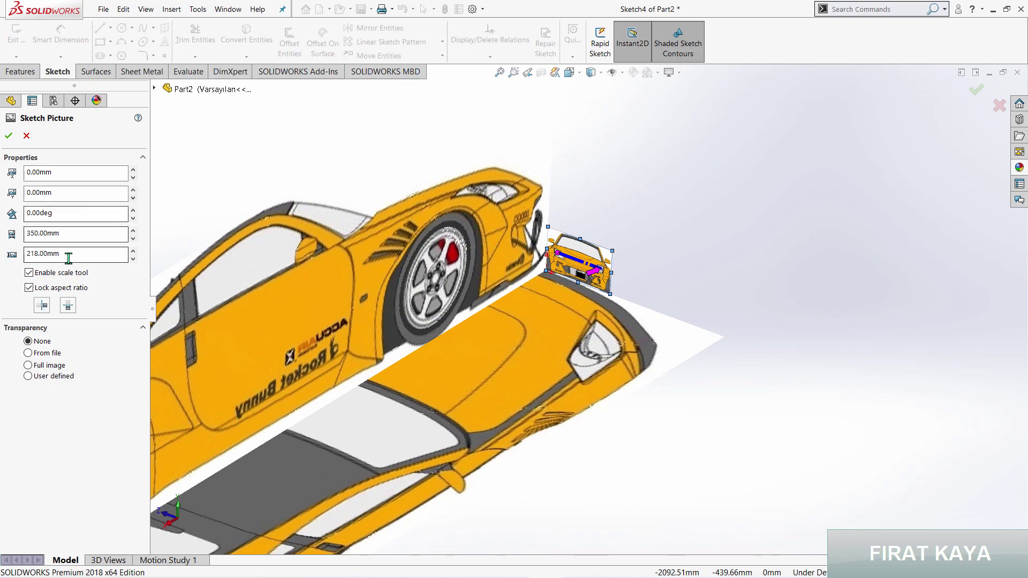
{"action": "left_click_drag", "start_coordinate": [60, 254], "coordinate": [3, 257]}
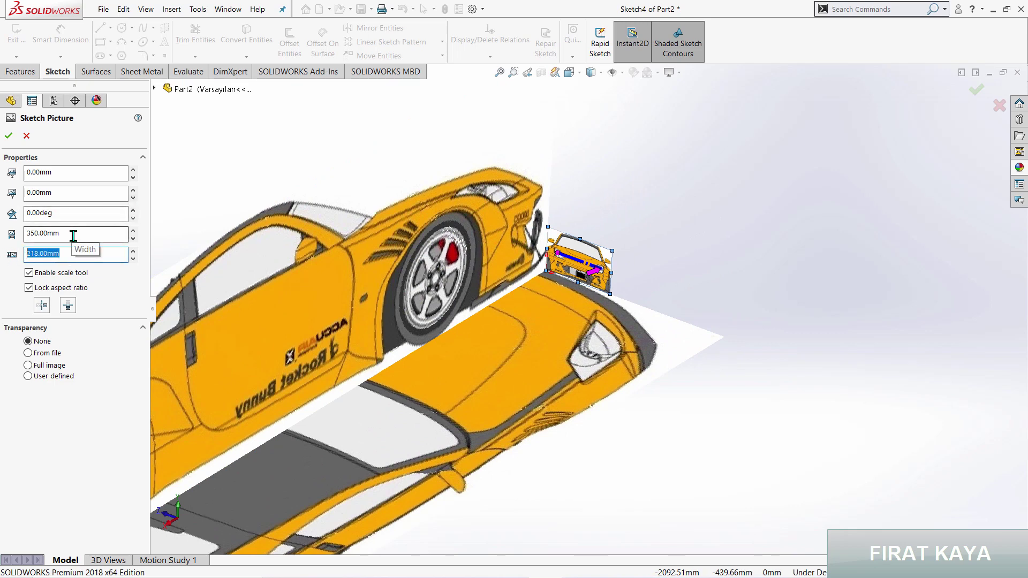
{"action": "left_click_drag", "start_coordinate": [73, 236], "coordinate": [15, 240]}
{"action": "type", "text": "1943,94"}
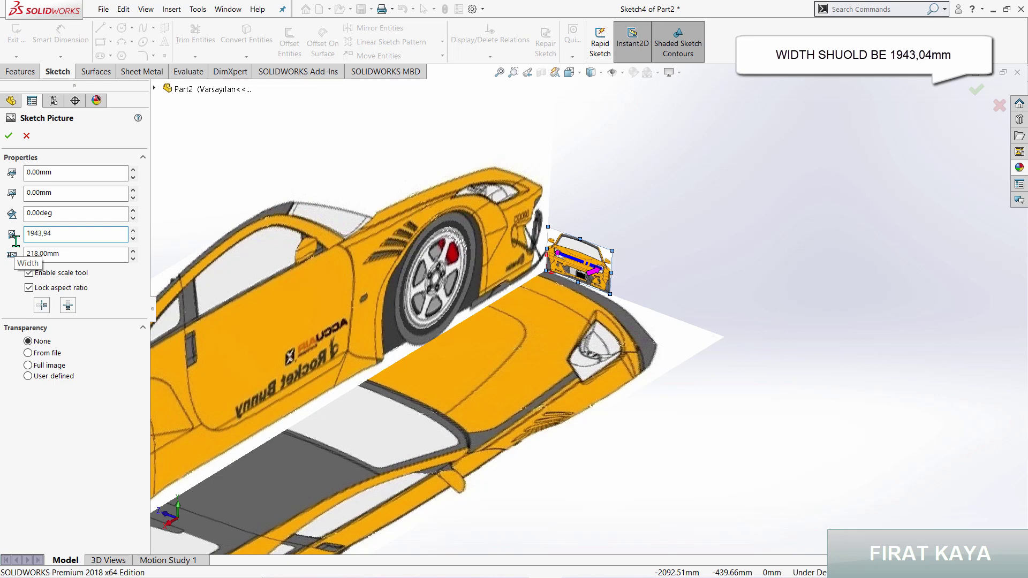
{"action": "key", "text": "Return"}
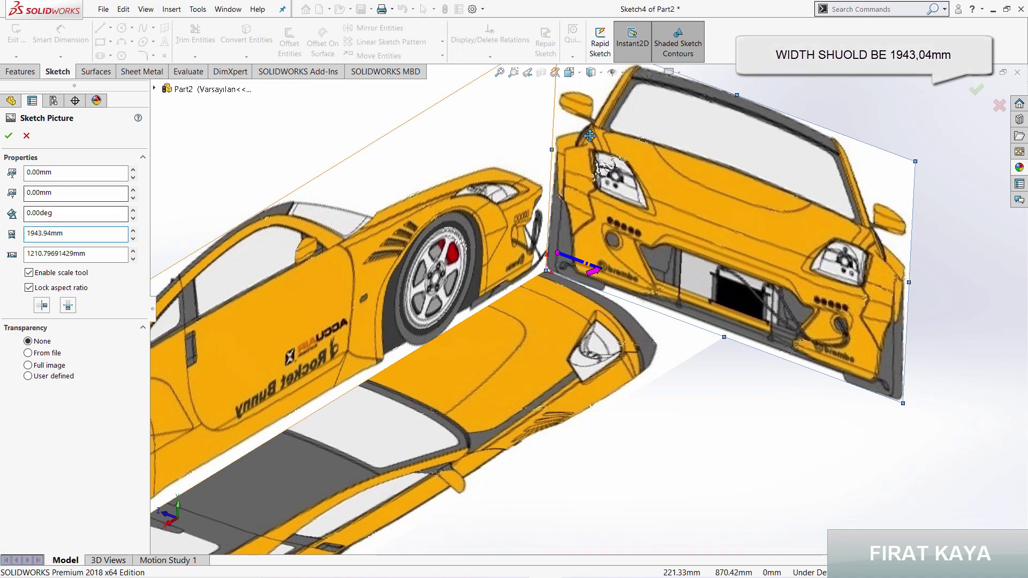
Set the front picture's Origin X to -971.97 mm (negative half width) and accept it
{"action": "scroll", "coordinate": [587, 308], "scroll_direction": "up", "scroll_amount": 2}
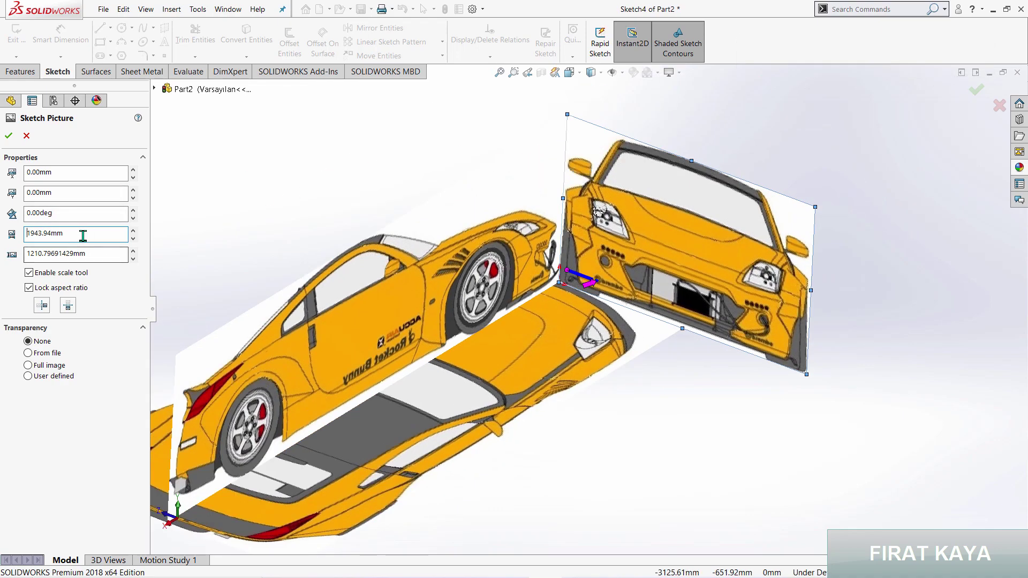
{"action": "left_click_drag", "start_coordinate": [80, 235], "coordinate": [3, 239]}
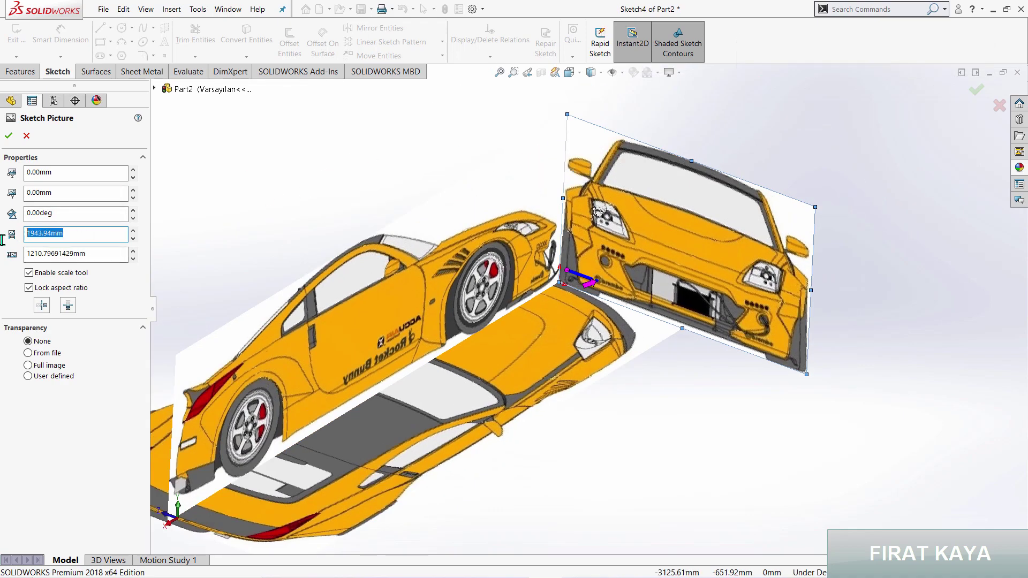
{"action": "left_click", "coordinate": [55, 172]}
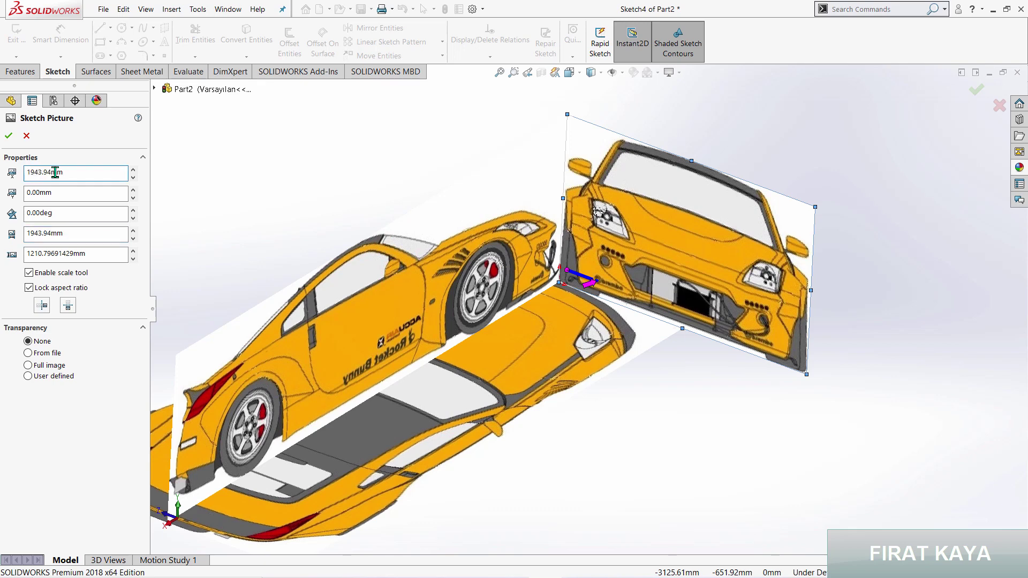
{"action": "key", "text": "Return"}
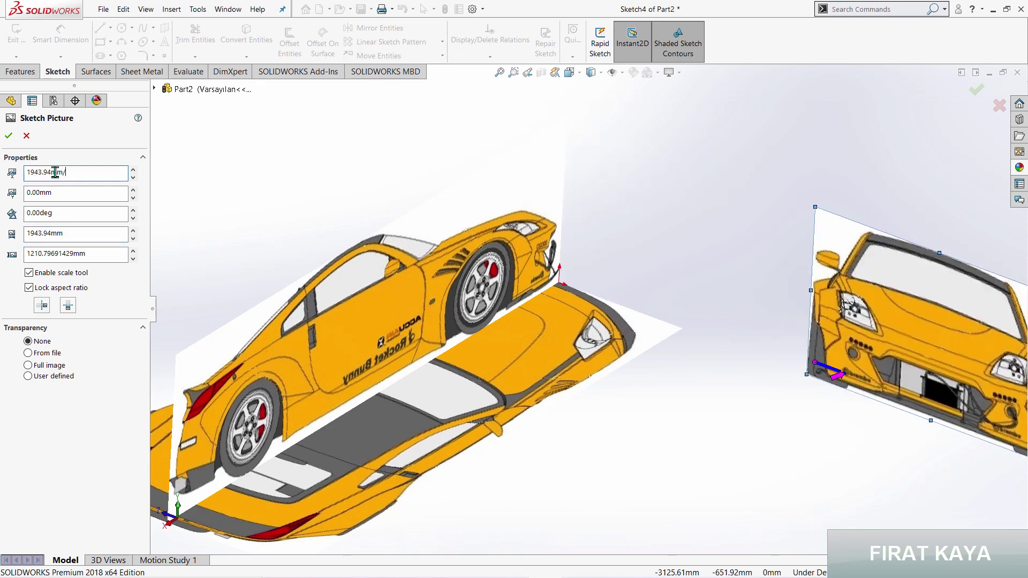
{"action": "type", "text": "2"}
{"action": "key", "text": "Return"}
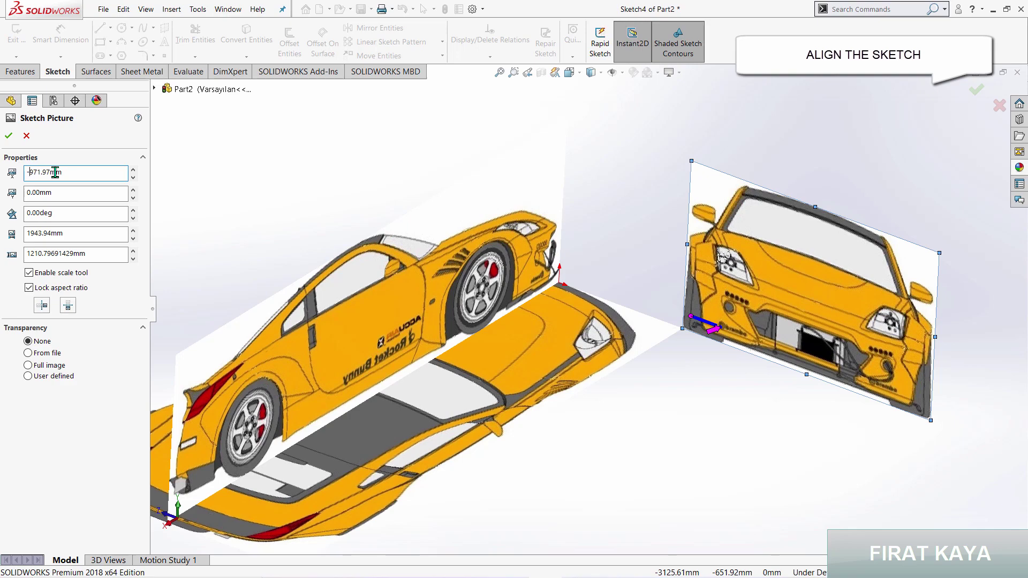
{"action": "key", "text": "Return"}
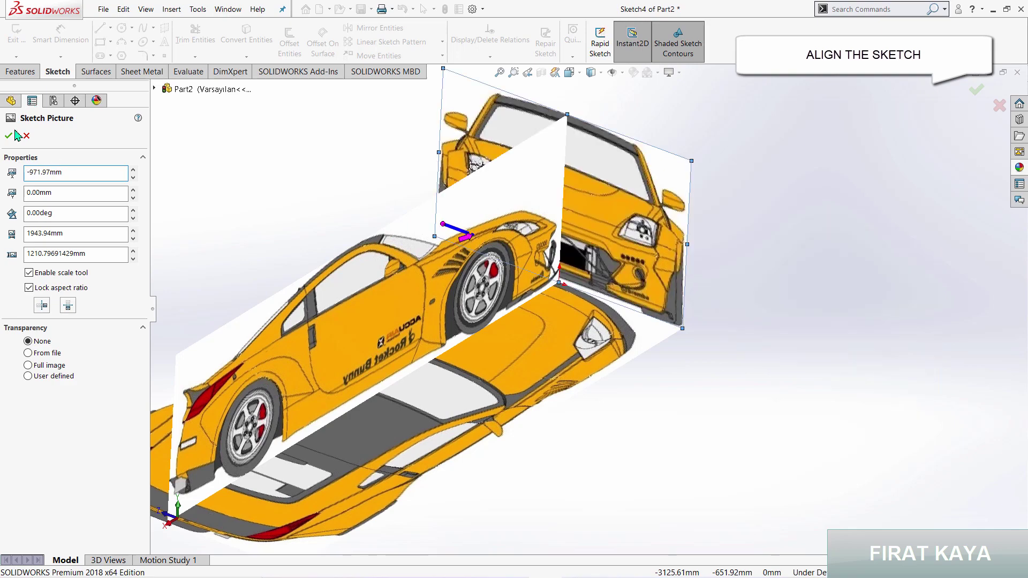
{"action": "left_click", "coordinate": [8, 136]}
{"action": "mouse_move", "coordinate": [431, 202]}
{"action": "middle_mouse_down"}
{"action": "mouse_move", "coordinate": [432, 230]}
{"action": "mouse_move", "coordinate": [445, 171]}
{"action": "mouse_move", "coordinate": [548, 195]}
{"action": "mouse_move", "coordinate": [580, 268]}
{"action": "middle_mouse_up"}
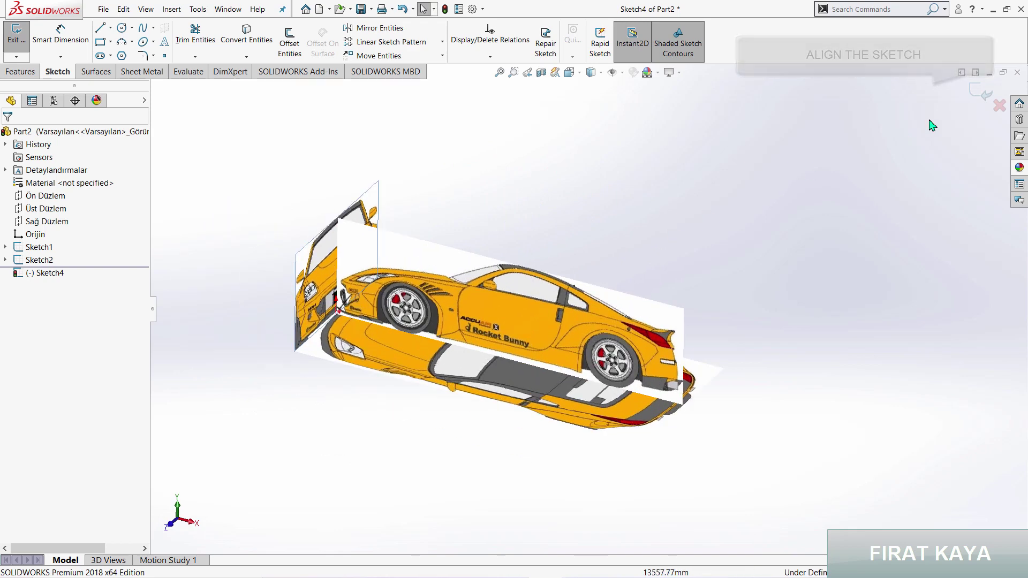
Exit the sketch and create Plane1 offset 4310 mm from the Right Plane
{"action": "left_click", "coordinate": [980, 92]}
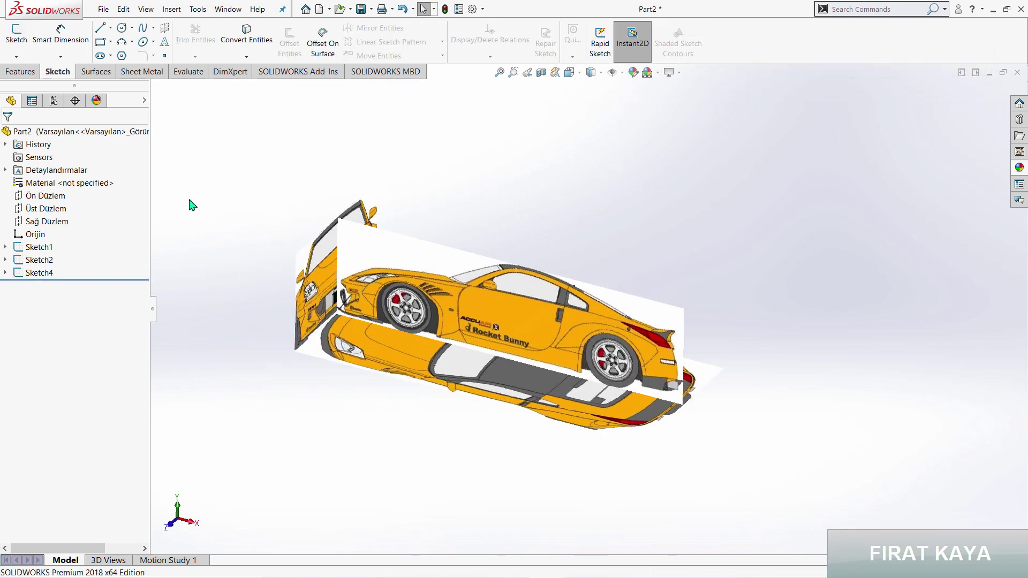
{"action": "left_click", "coordinate": [27, 71]}
{"action": "left_click", "coordinate": [526, 37]}
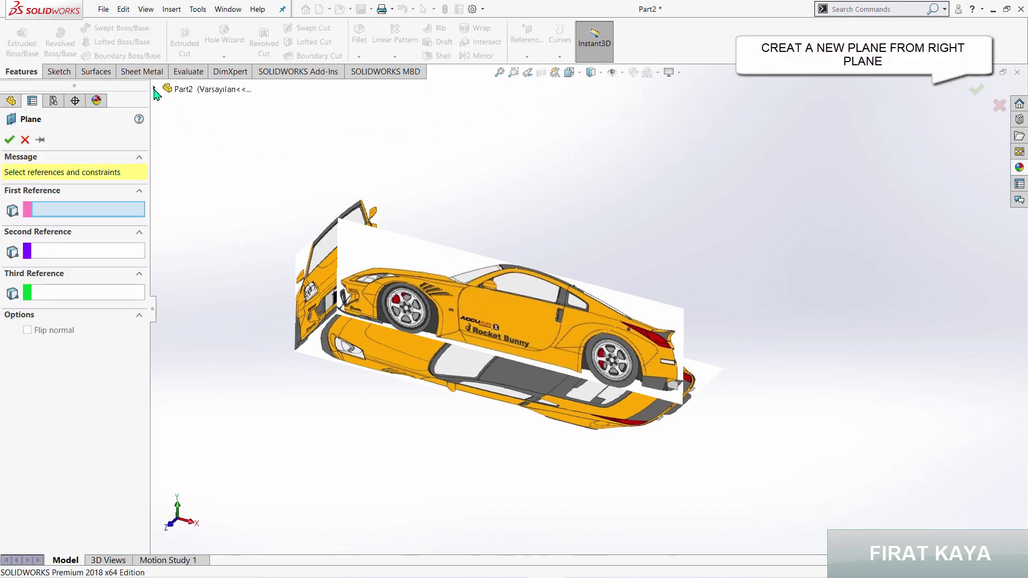
{"action": "left_click", "coordinate": [155, 88]}
{"action": "left_click", "coordinate": [211, 179]}
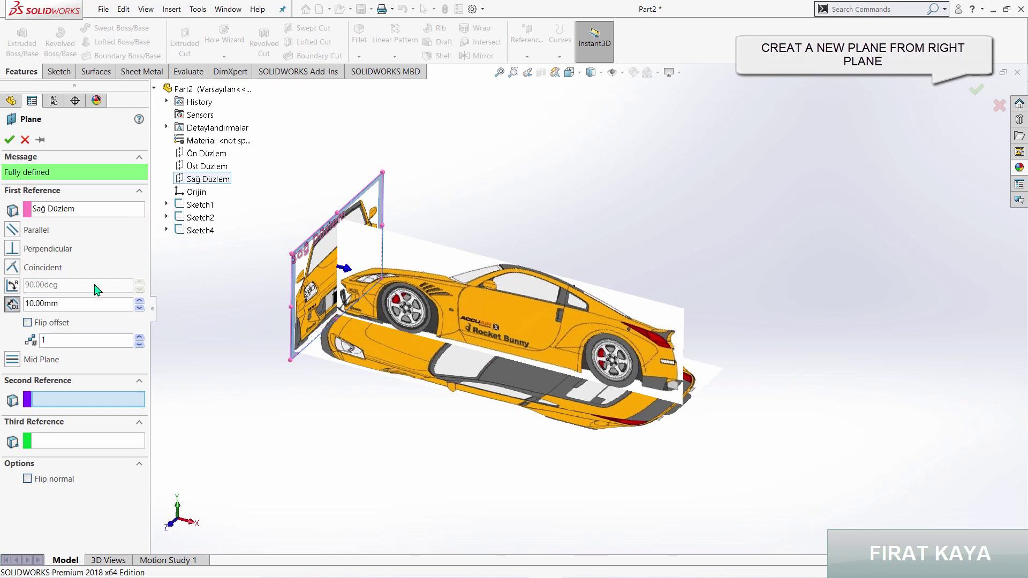
{"action": "double_click", "coordinate": [31, 305]}
{"action": "type", "text": "43"}
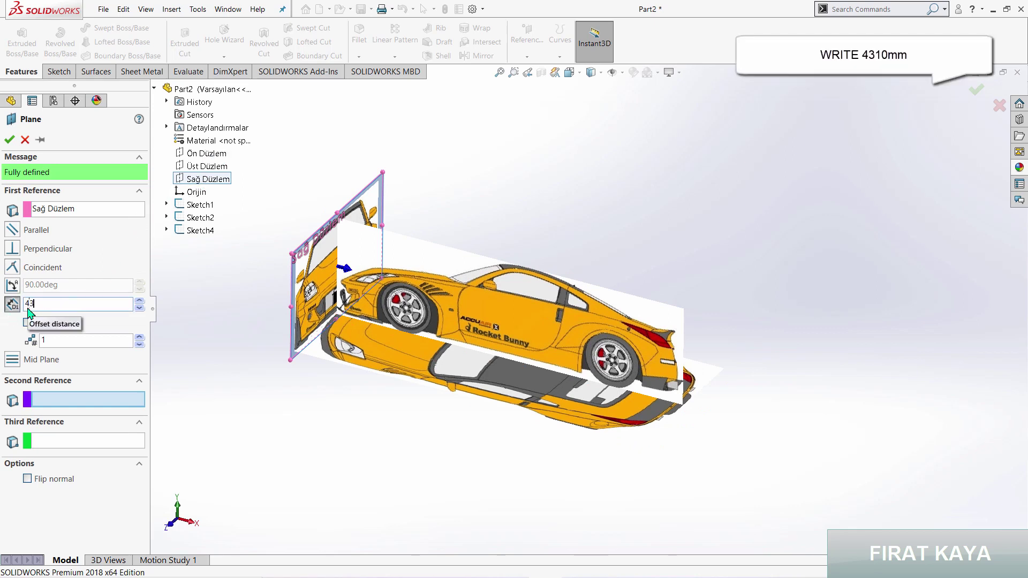
{"action": "type", "text": "10"}
{"action": "key", "text": "Return"}
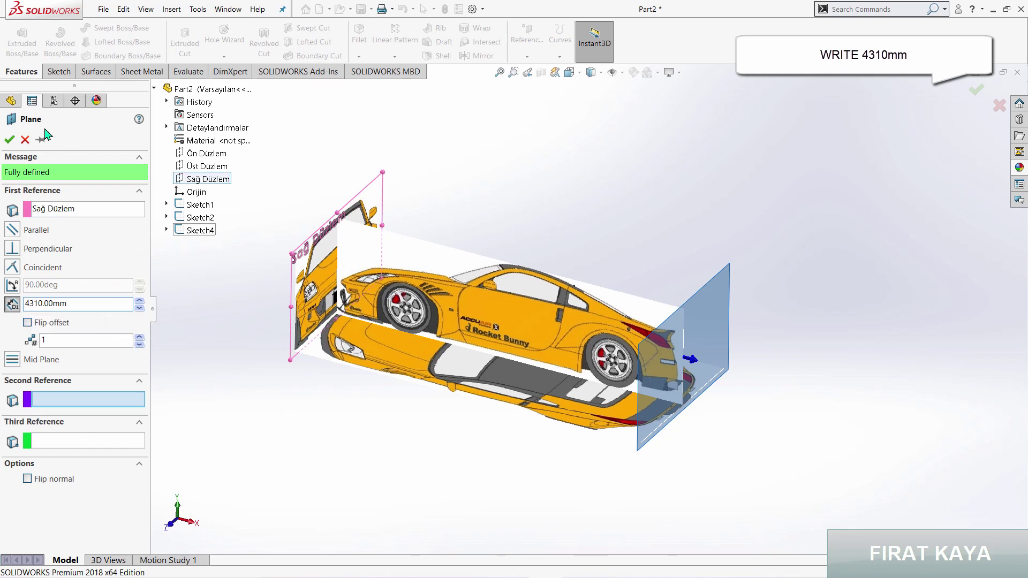
{"action": "key", "text": "Return"}
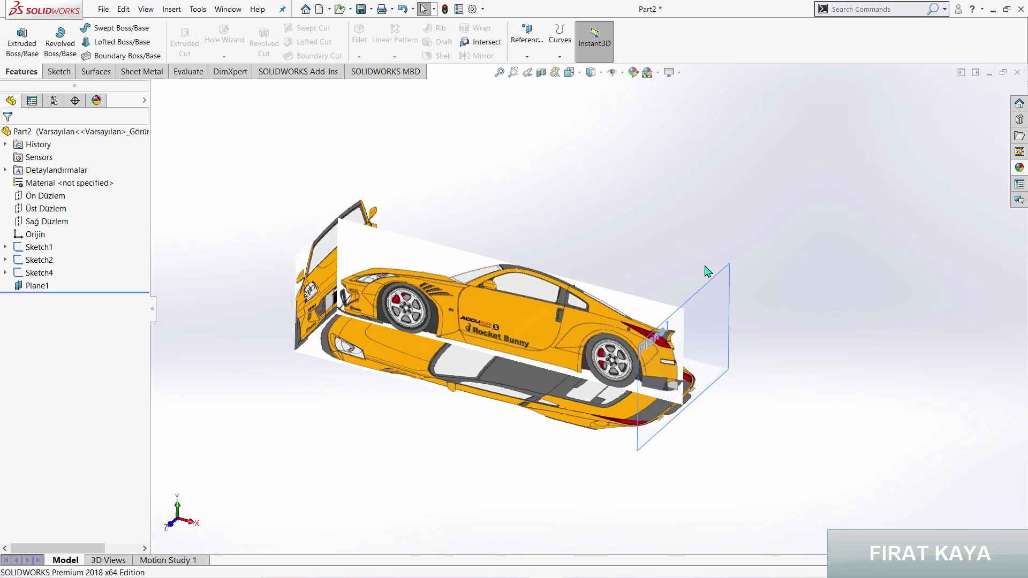
Sketch on Plane1, insert the 'back' picture, and scale it to 1943.94 mm wide
{"action": "left_click", "coordinate": [717, 298]}
{"action": "left_click", "coordinate": [765, 268]}
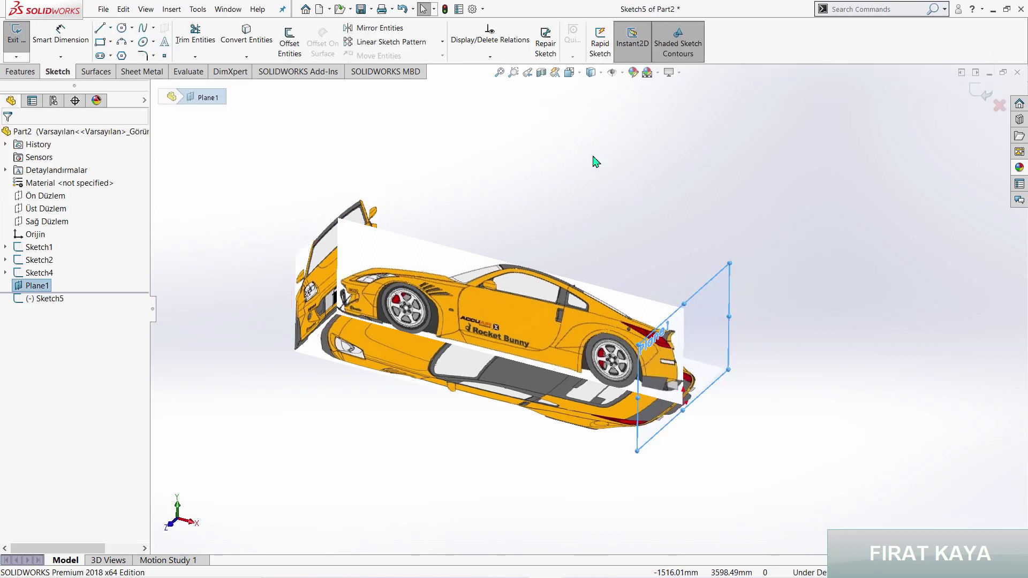
{"action": "left_click", "coordinate": [199, 11]}
{"action": "mouse_move", "coordinate": [226, 310]}
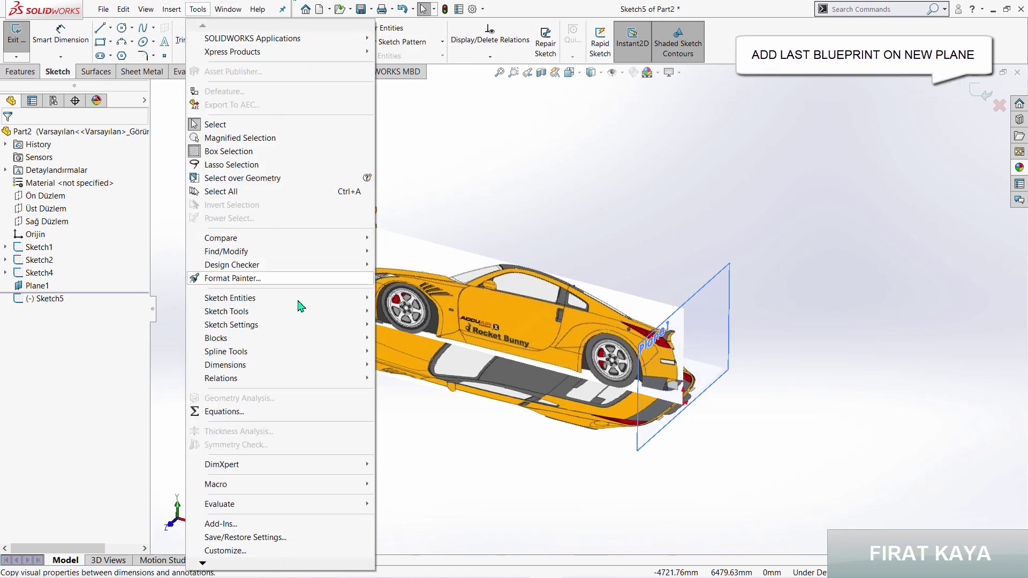
{"action": "left_click", "coordinate": [422, 558]}
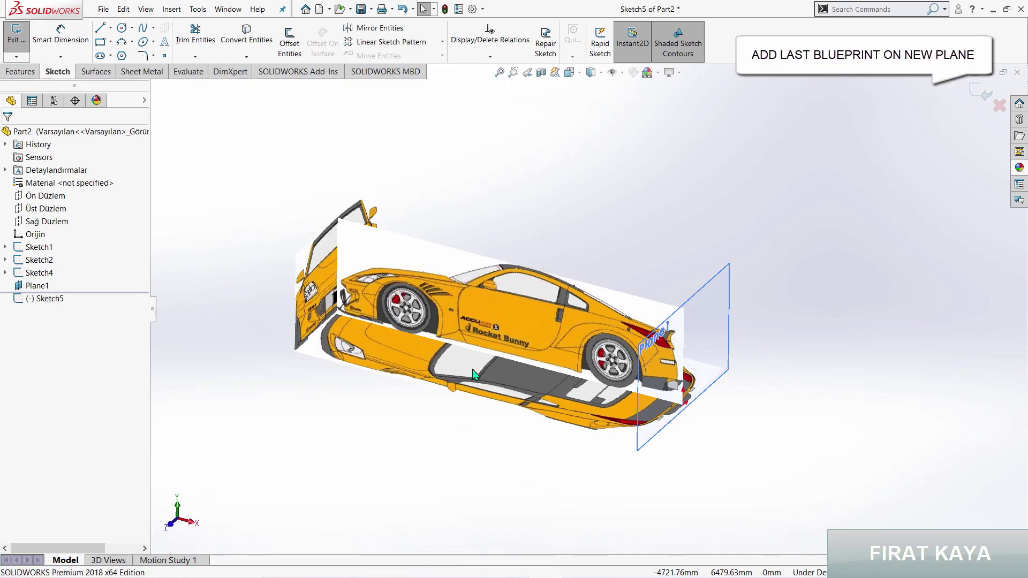
{"action": "double_click", "coordinate": [458, 190]}
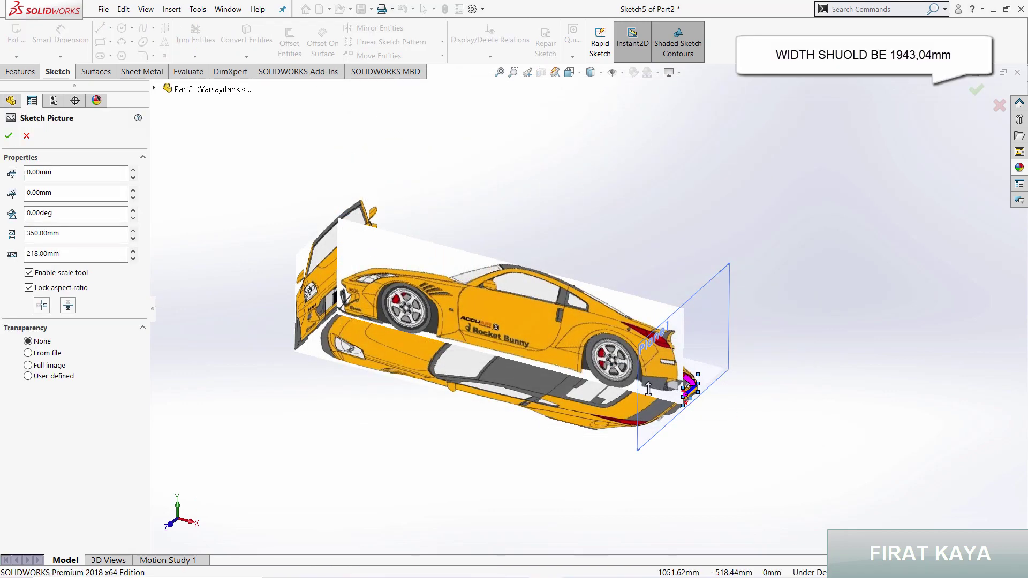
{"action": "left_click_drag", "start_coordinate": [83, 238], "coordinate": [2, 224]}
{"action": "type", "text": "1943"}
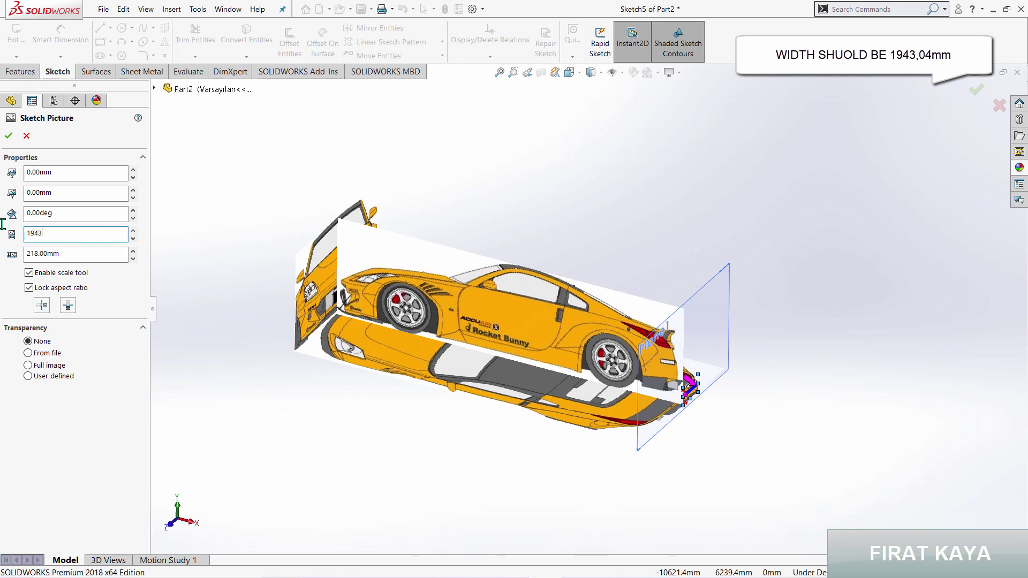
{"action": "type", "text": ",94"}
{"action": "key", "text": "Return"}
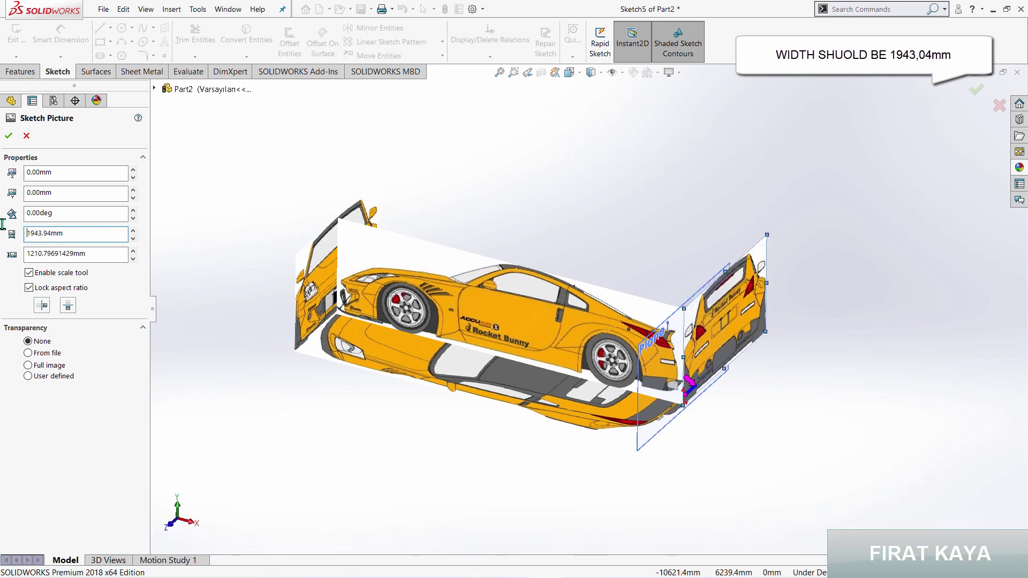
Set the rear picture's Origin X to -971.97 mm (negative half width) and accept it
{"action": "left_click_drag", "start_coordinate": [75, 234], "coordinate": [2, 242]}
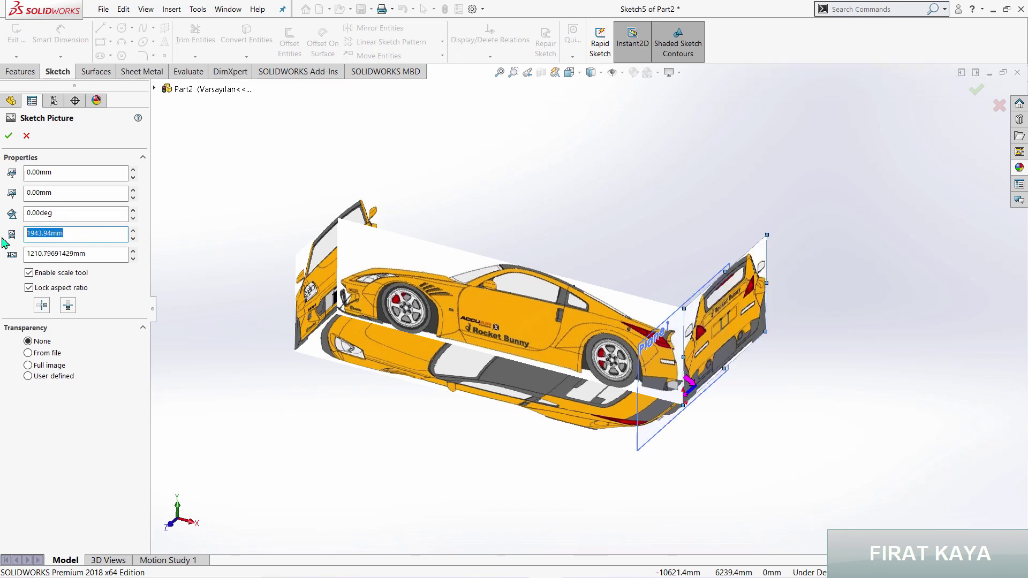
{"action": "key", "text": "ctrl+c"}
{"action": "left_click", "coordinate": [68, 177]}
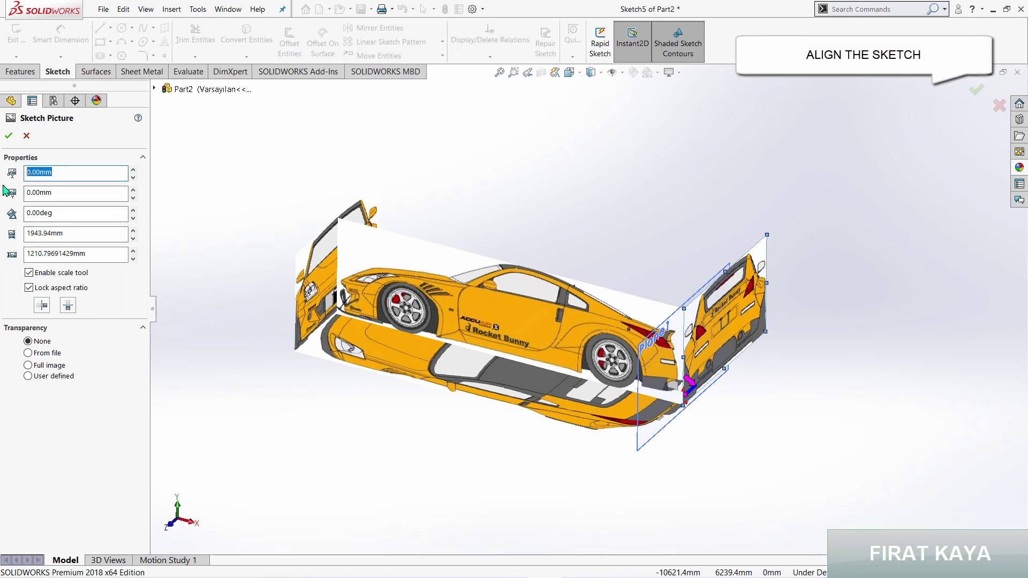
{"action": "key", "text": "ctrl+v"}
{"action": "key", "text": "Return"}
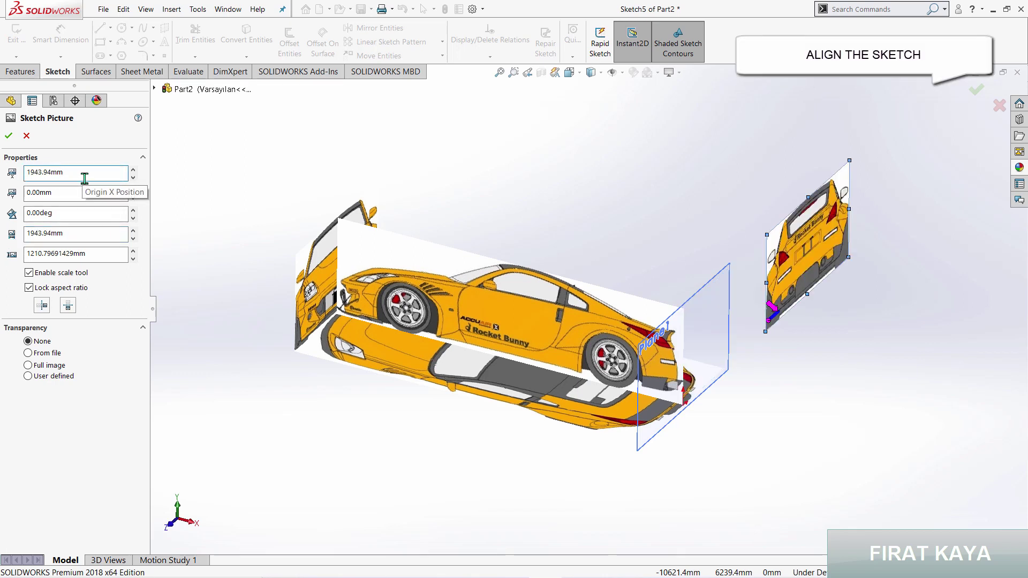
{"action": "type", "text": "/2"}
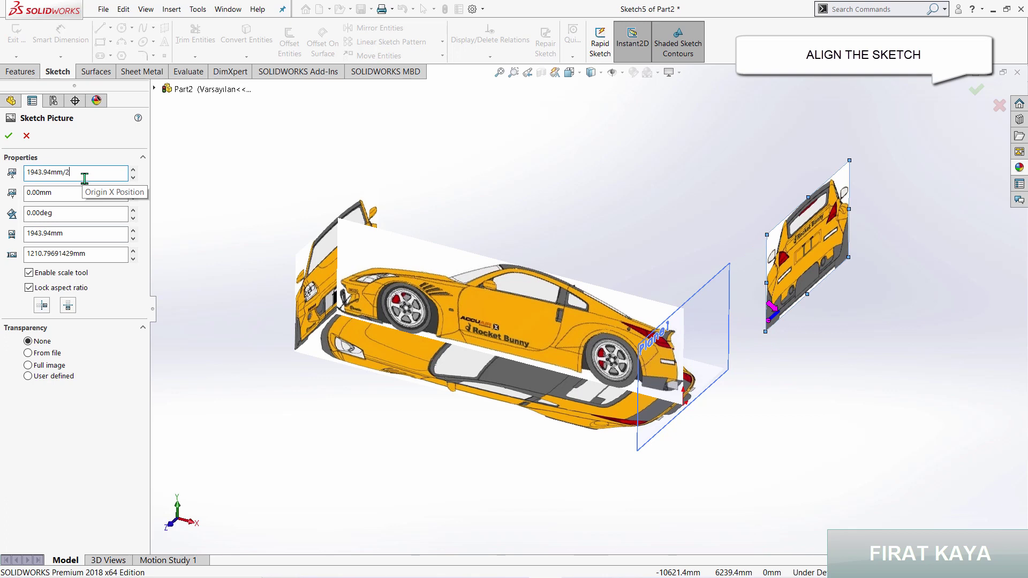
{"action": "key", "text": "Return"}
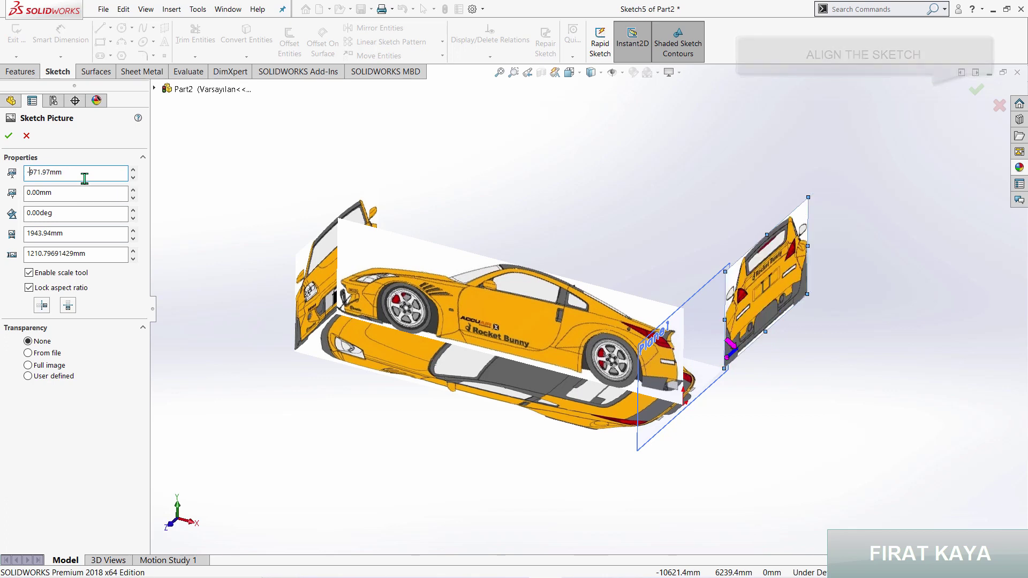
{"action": "key", "text": "Return"}
{"action": "left_click", "coordinate": [11, 136]}
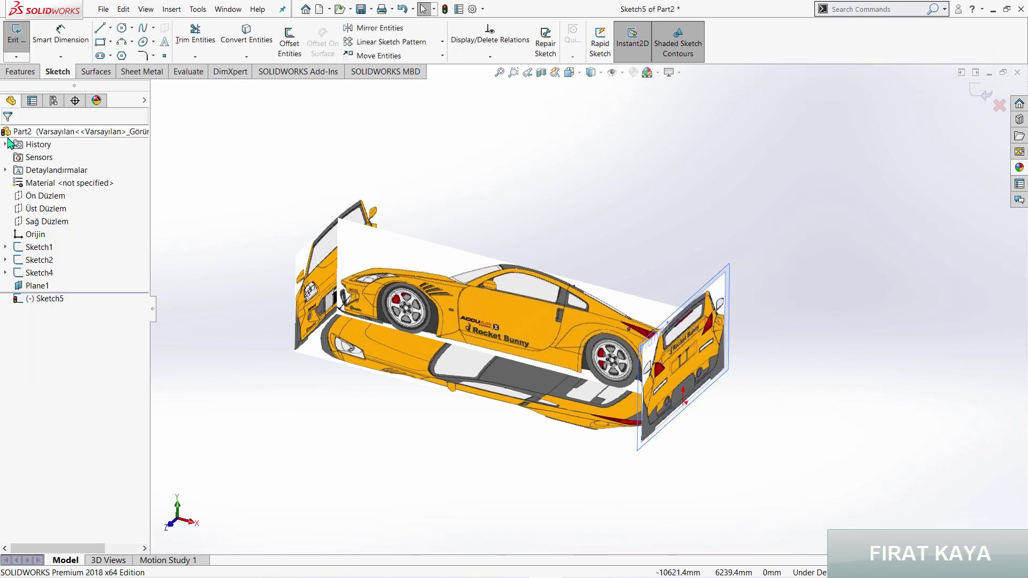
Exit the sketch, hide Plane1, and give Sketch Picture1 0.5 full-image transparency
{"action": "left_click", "coordinate": [978, 97]}
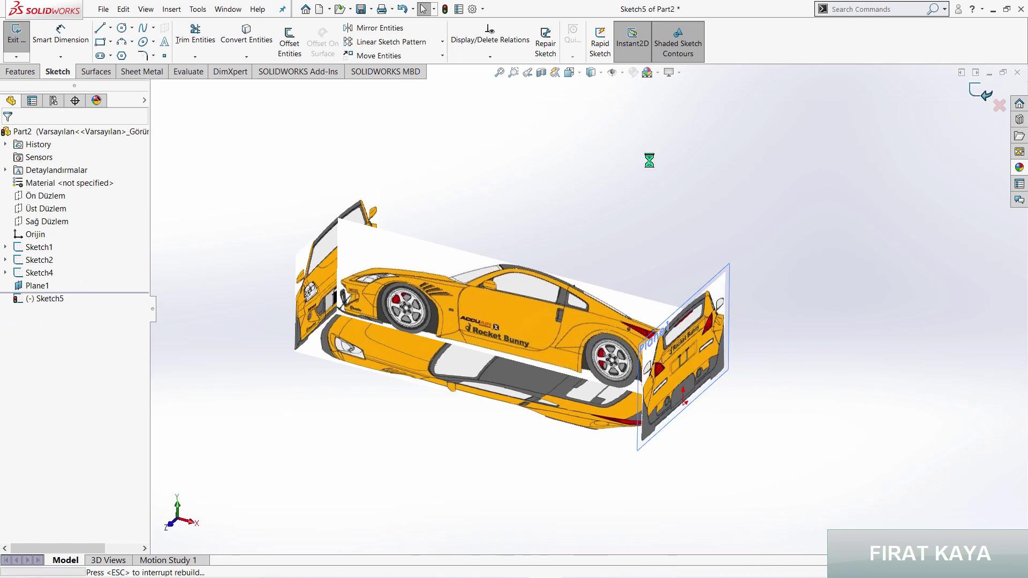
{"action": "left_click", "coordinate": [32, 285]}
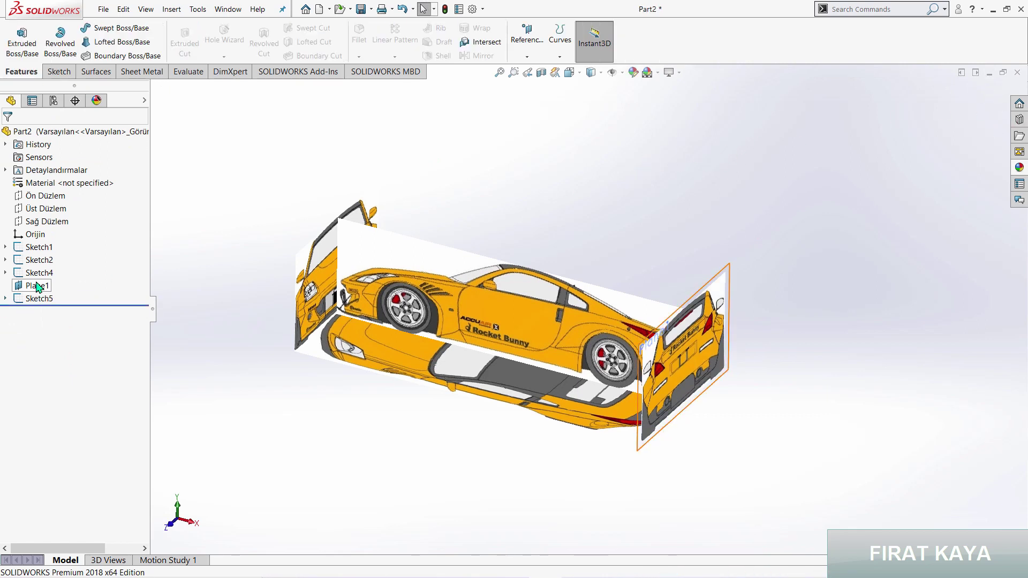
{"action": "left_click", "coordinate": [70, 272]}
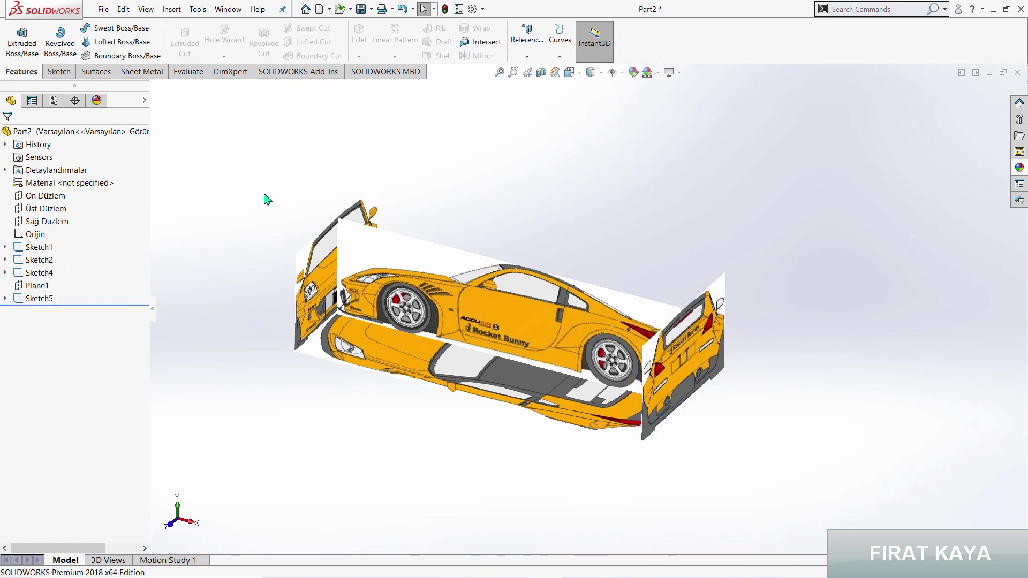
{"action": "left_click", "coordinate": [5, 247]}
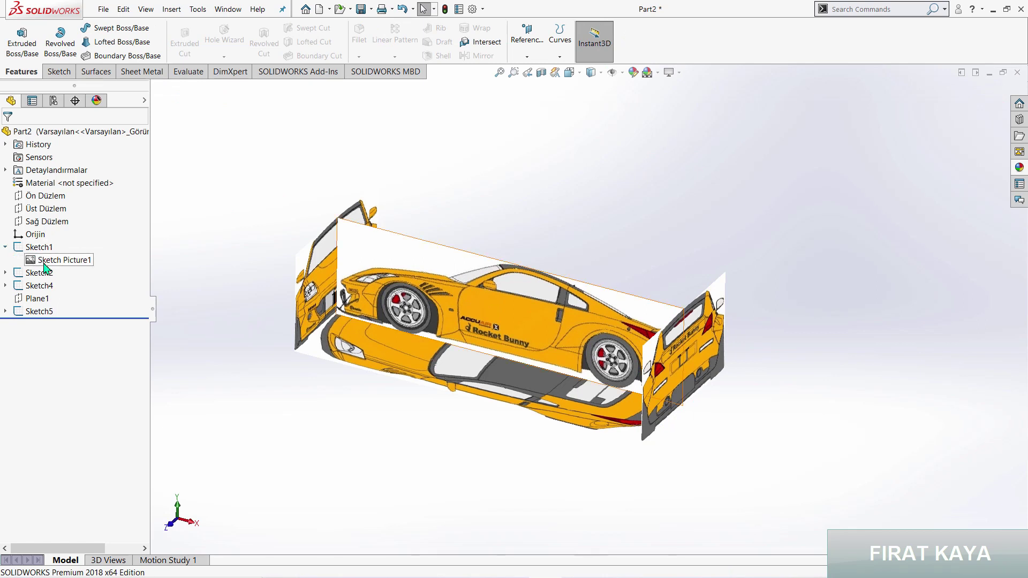
{"action": "double_click", "coordinate": [46, 259]}
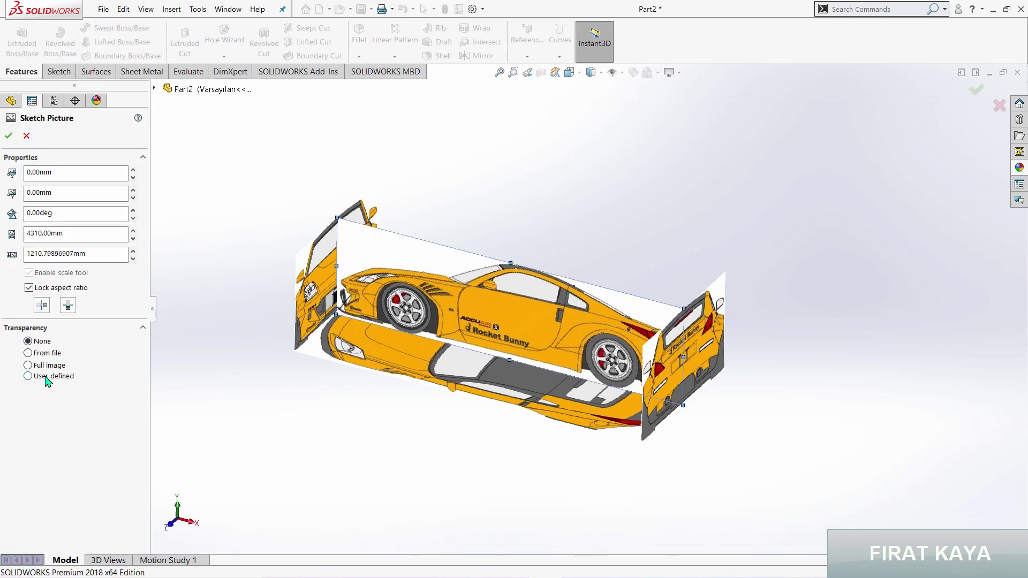
{"action": "left_click", "coordinate": [45, 365]}
{"action": "double_click", "coordinate": [105, 410]}
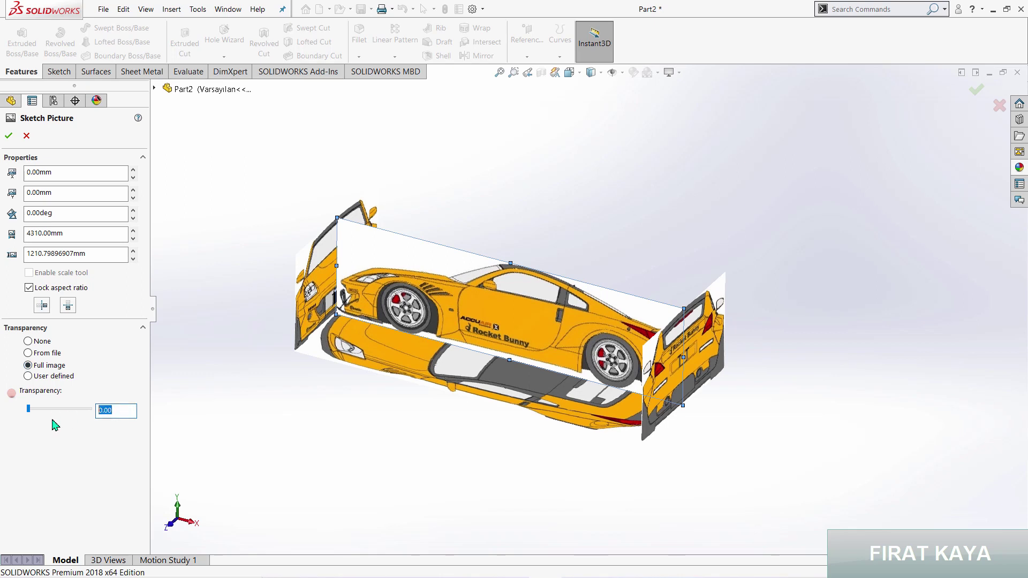
{"action": "type", "text": "0.5"}
{"action": "key", "text": "Return"}
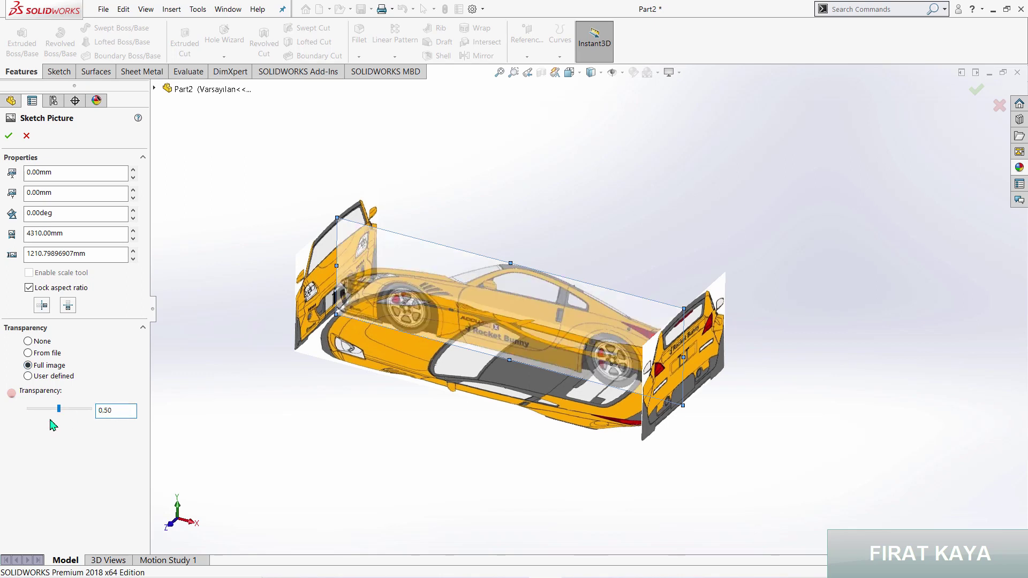
{"action": "left_click", "coordinate": [8, 137]}
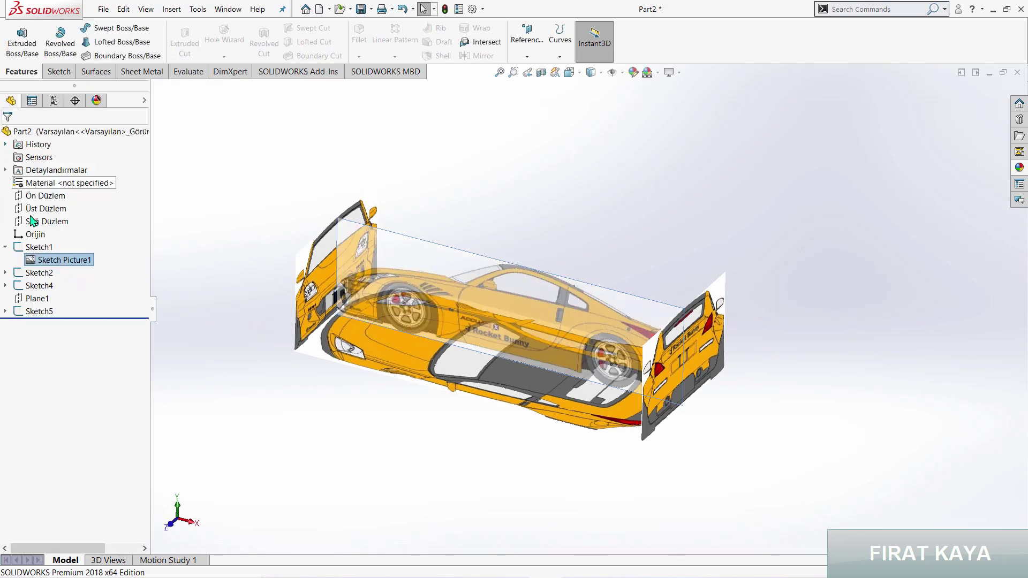
Give Sketch Picture2 (top view) 0.5 full-image transparency
{"action": "left_click", "coordinate": [6, 273]}
{"action": "double_click", "coordinate": [41, 287]}
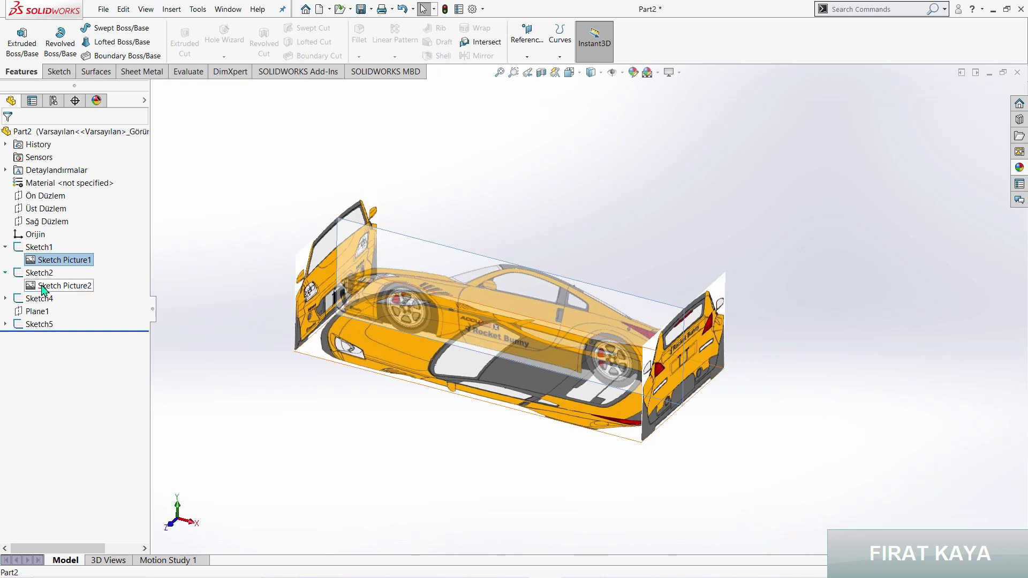
{"action": "left_click", "coordinate": [43, 367]}
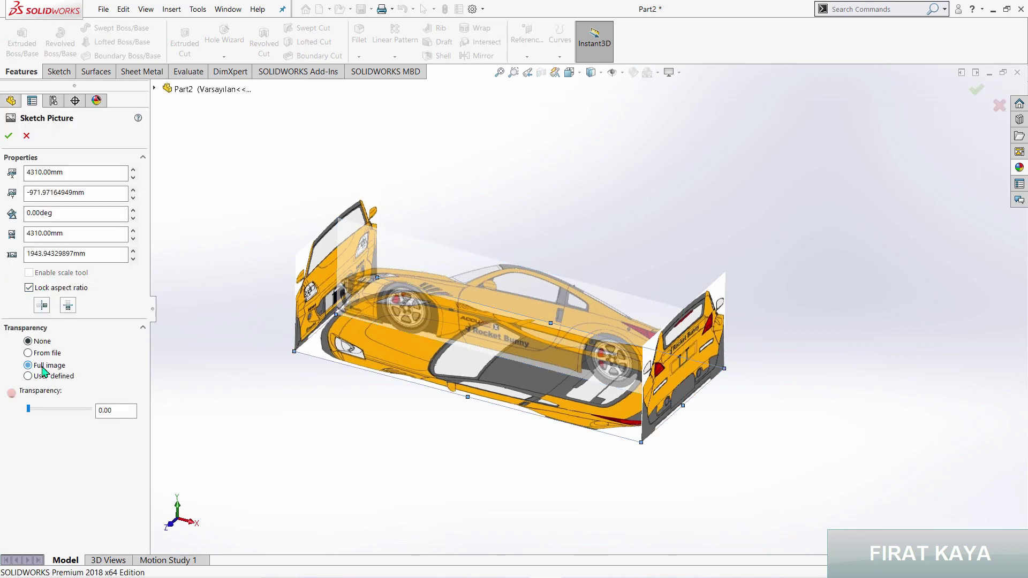
{"action": "left_click", "coordinate": [111, 410]}
{"action": "left_click", "coordinate": [73, 409]}
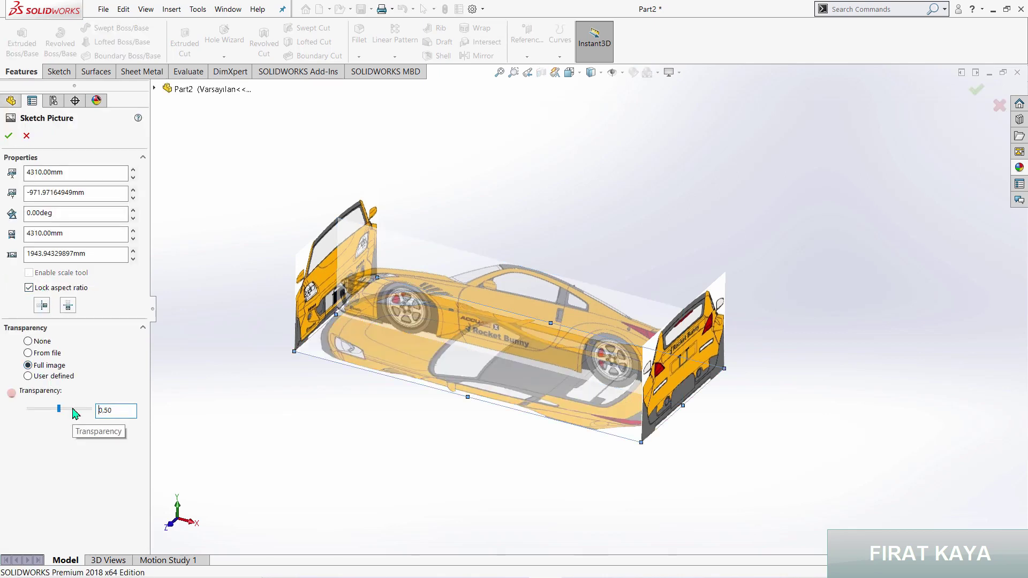
{"action": "key", "text": "Return"}
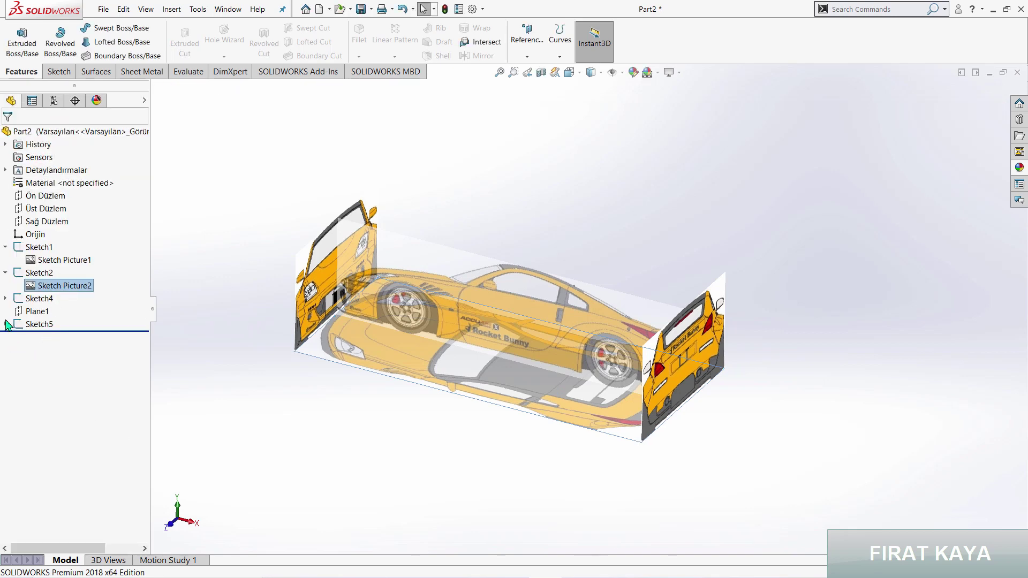
Give Sketch Picture3 (front view) 0.5 full-image transparency
{"action": "left_click", "coordinate": [6, 298]}
{"action": "double_click", "coordinate": [53, 312]}
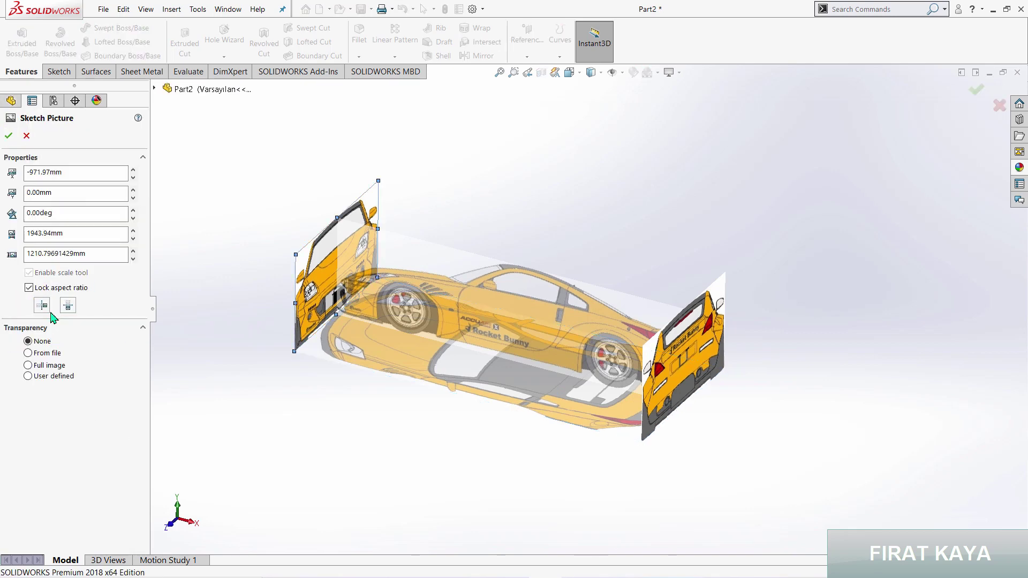
{"action": "left_click", "coordinate": [49, 365]}
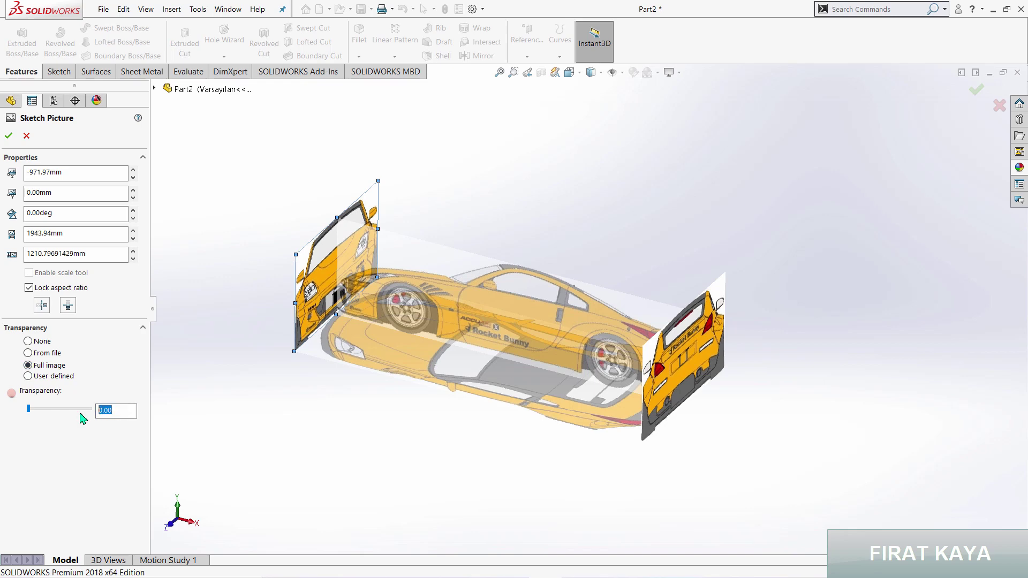
{"action": "type", "text": "0.5"}
{"action": "key", "text": "Return"}
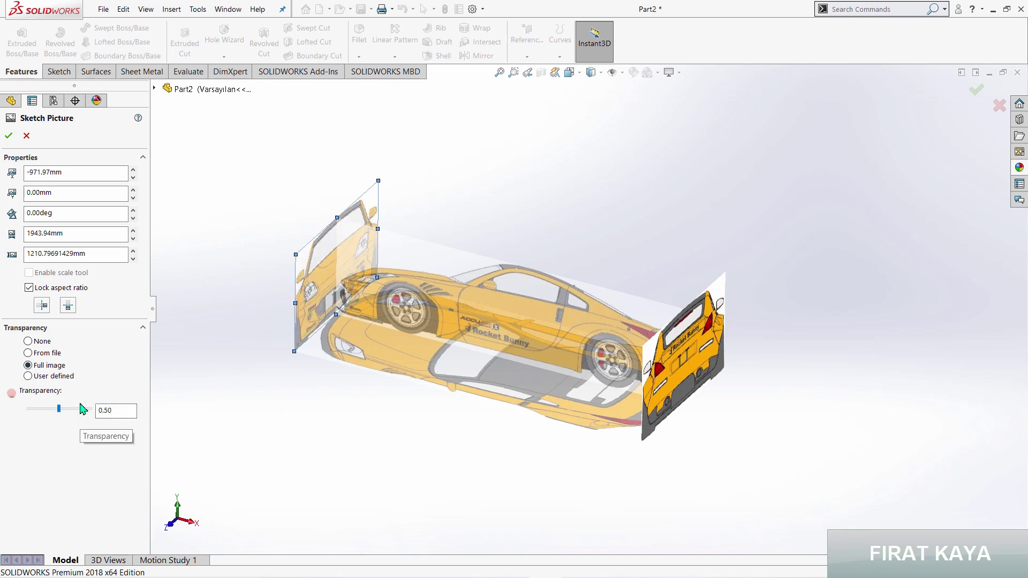
{"action": "left_click", "coordinate": [8, 138]}
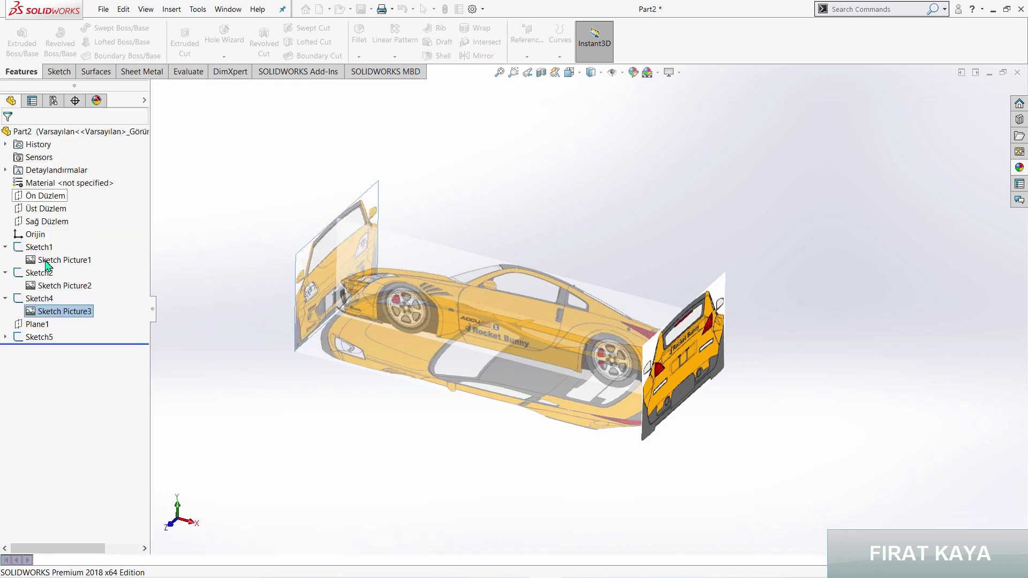
Set the rear Sketch Picture4 transparency to 0.5
{"action": "left_click", "coordinate": [6, 338]}
{"action": "double_click", "coordinate": [59, 349]}
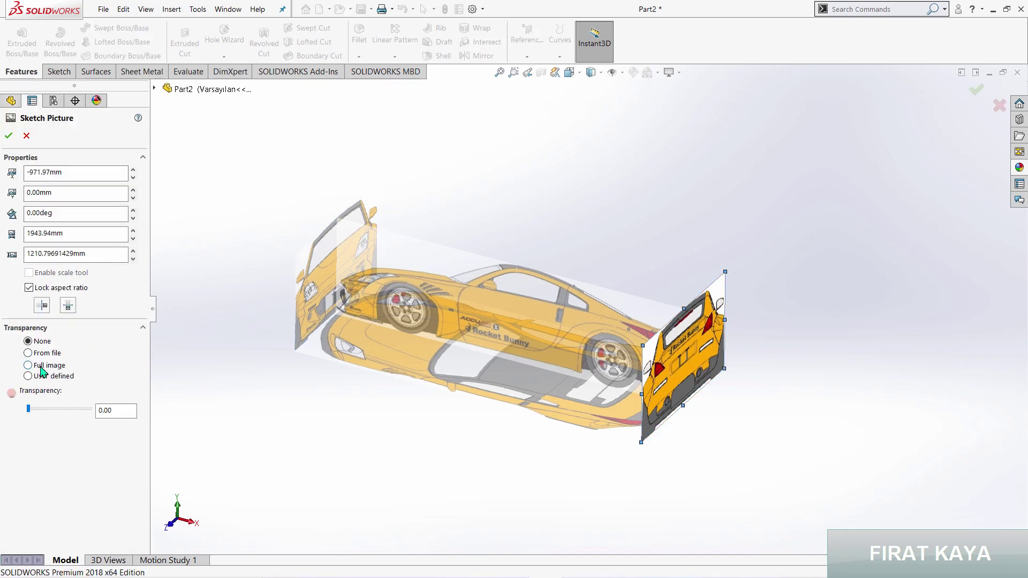
{"action": "type", "text": "0.5"}
{"action": "key", "text": "Return"}
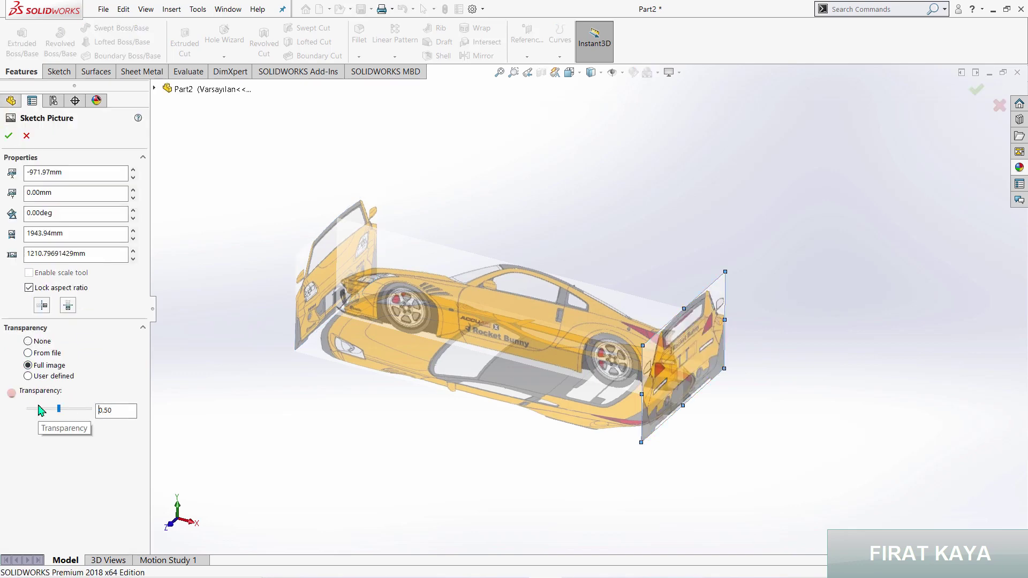